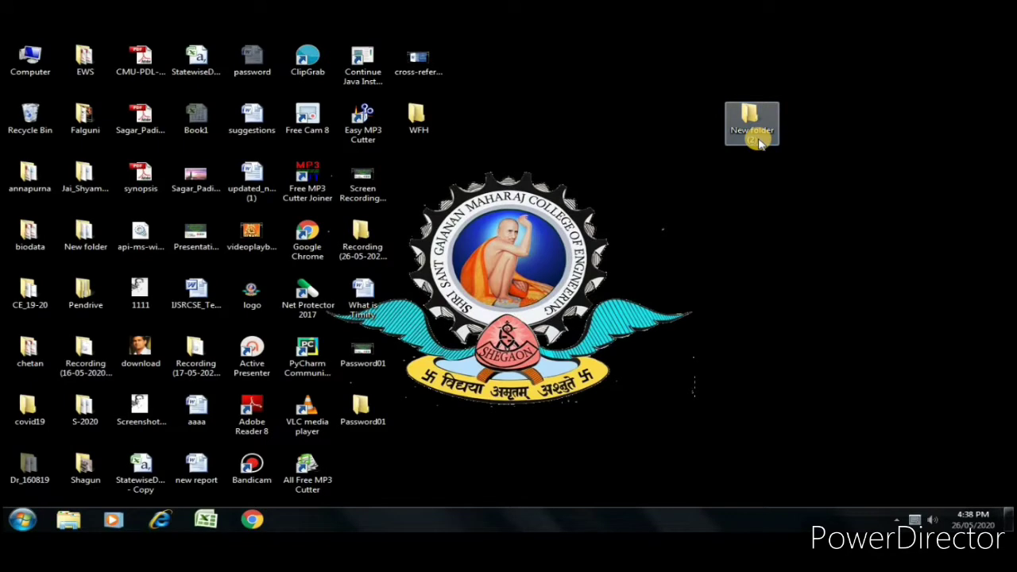
Step: Open the New folder (2) folder from the desktop
double_click(754, 135)
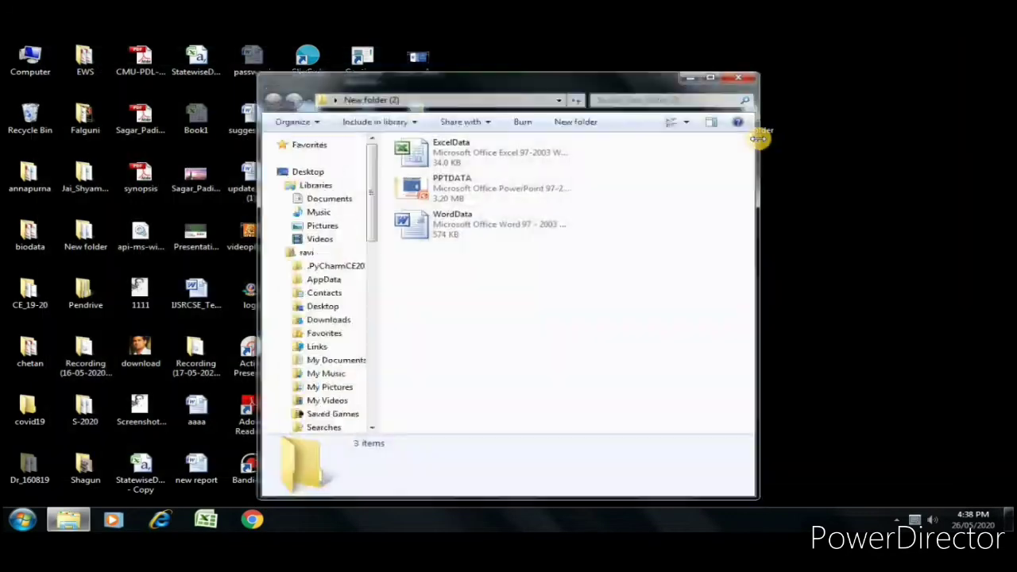
Step: Maximize the New folder (2) window and select ExcelData, PPTDATA, then the WordData document
click(709, 78)
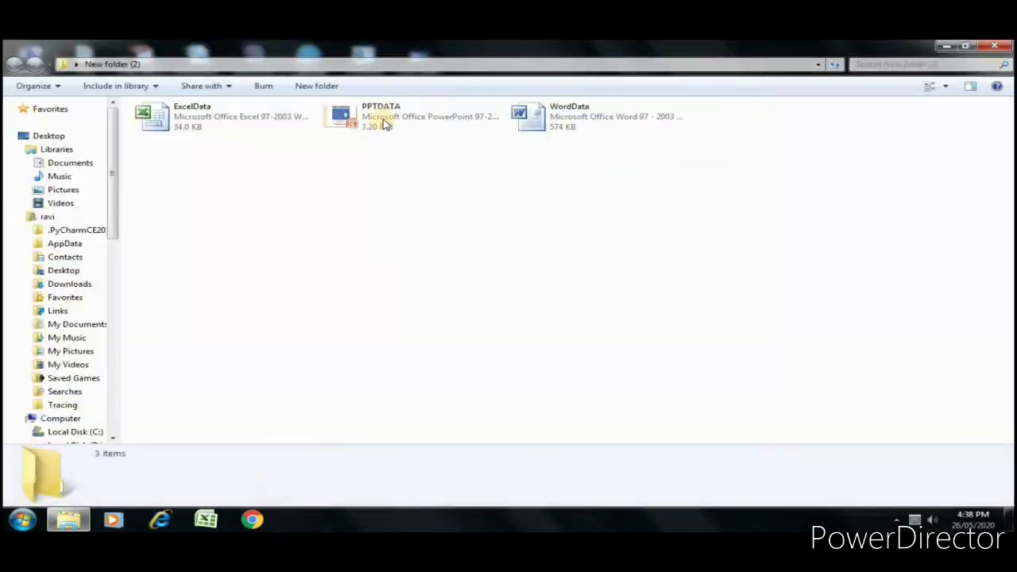
click(249, 127)
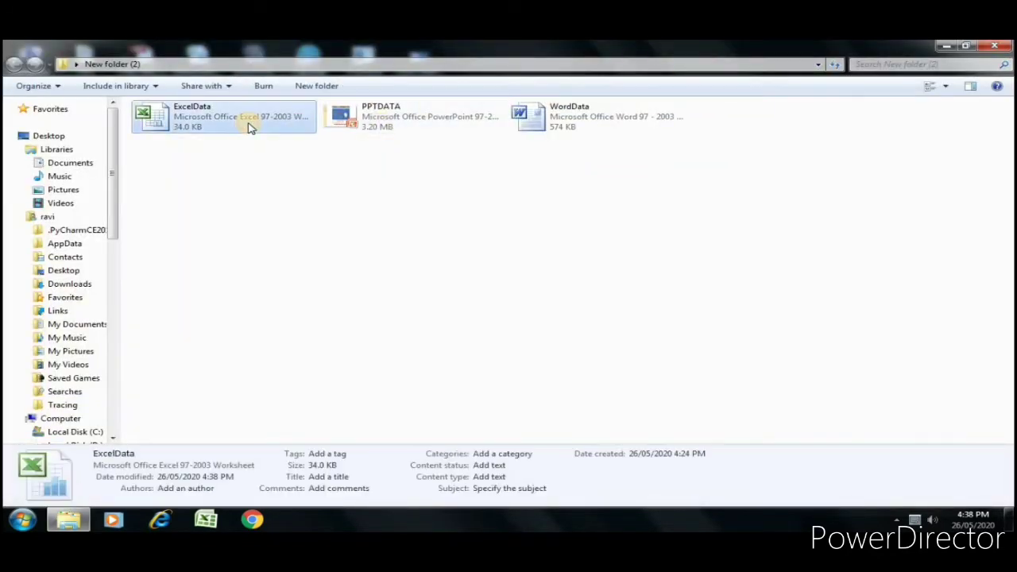
click(371, 131)
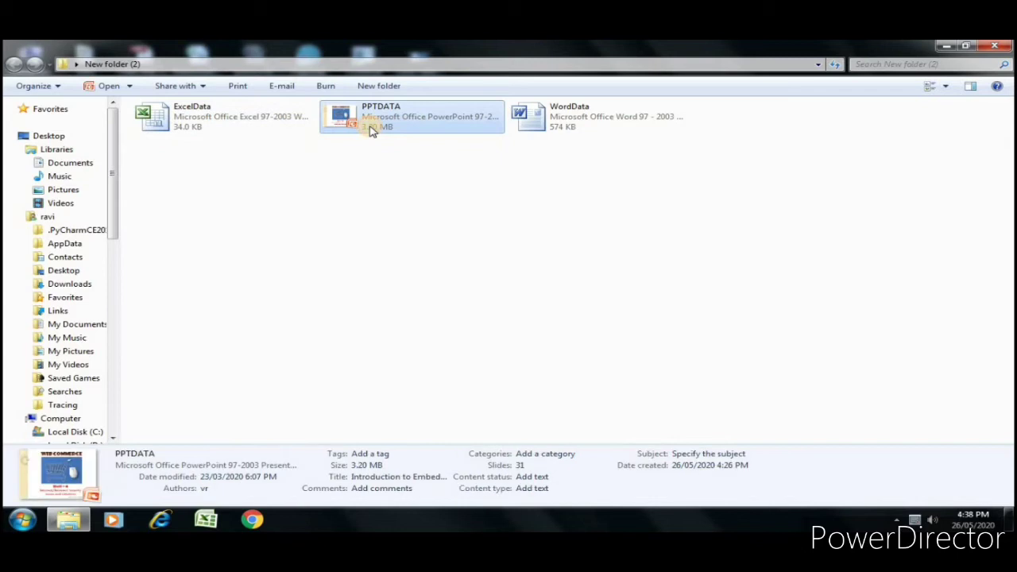
click(554, 120)
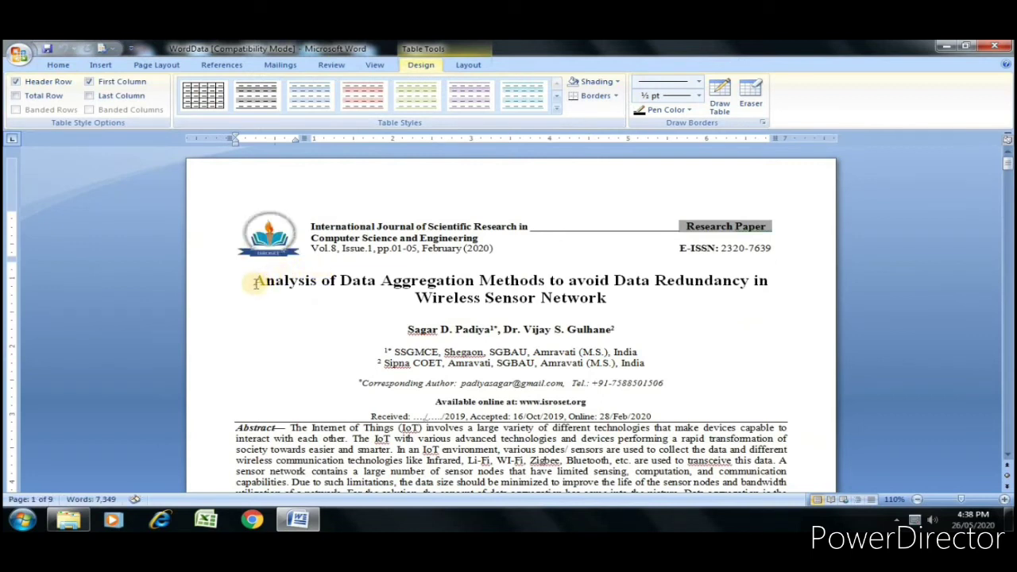
Step: Insert KLLKKLNCA on its own line above the paper title
click(255, 282)
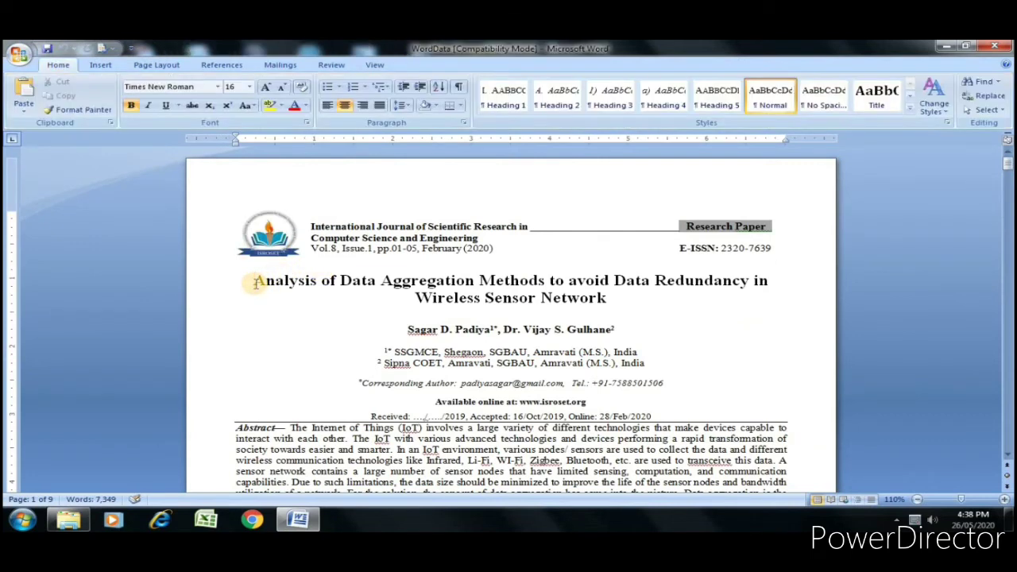
text(KLLKKLNCA)
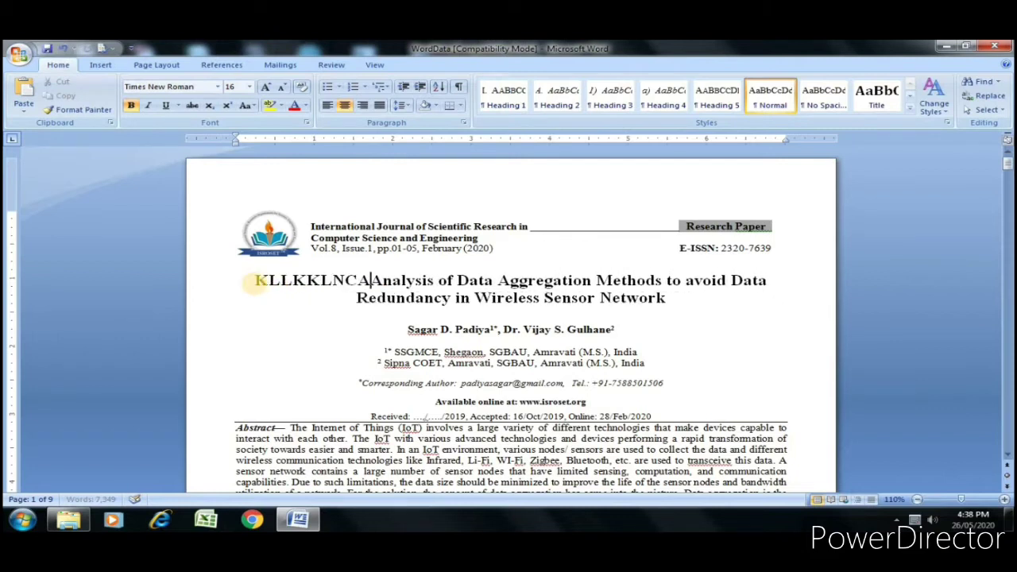
key(Return)
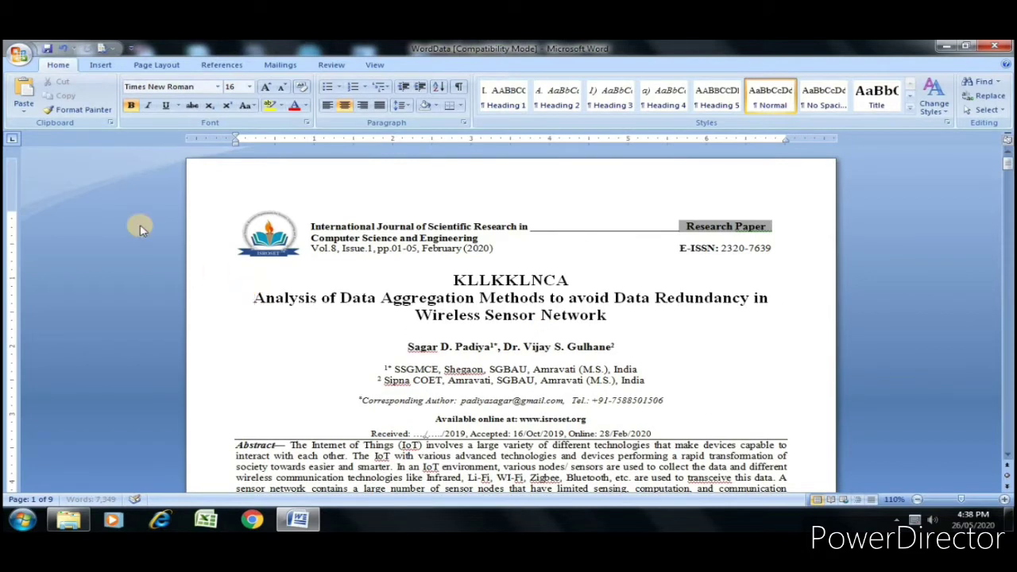
Step: Encrypt the document with an opening password, entered and confirmed
click(19, 53)
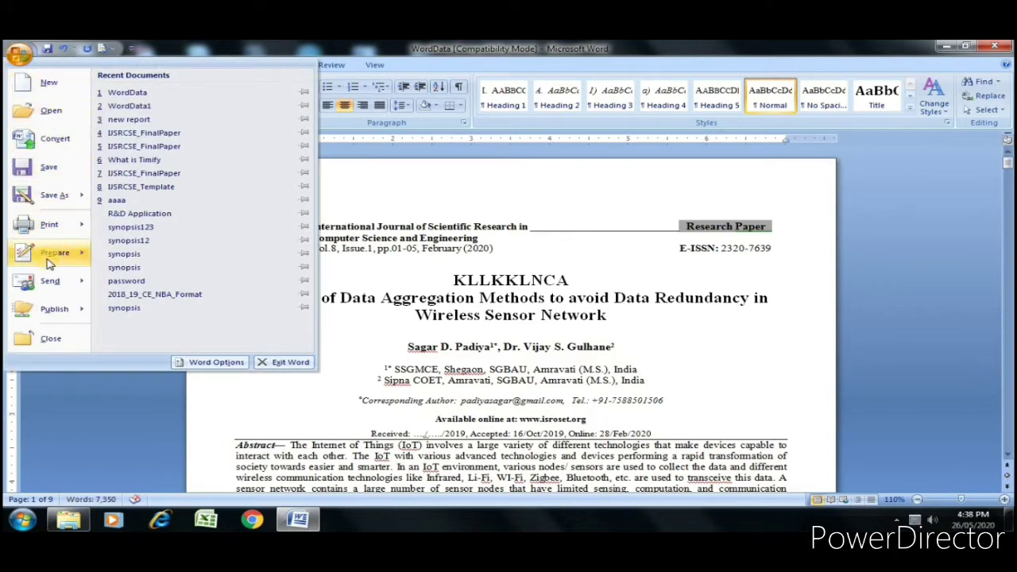
mouse_move(52, 252)
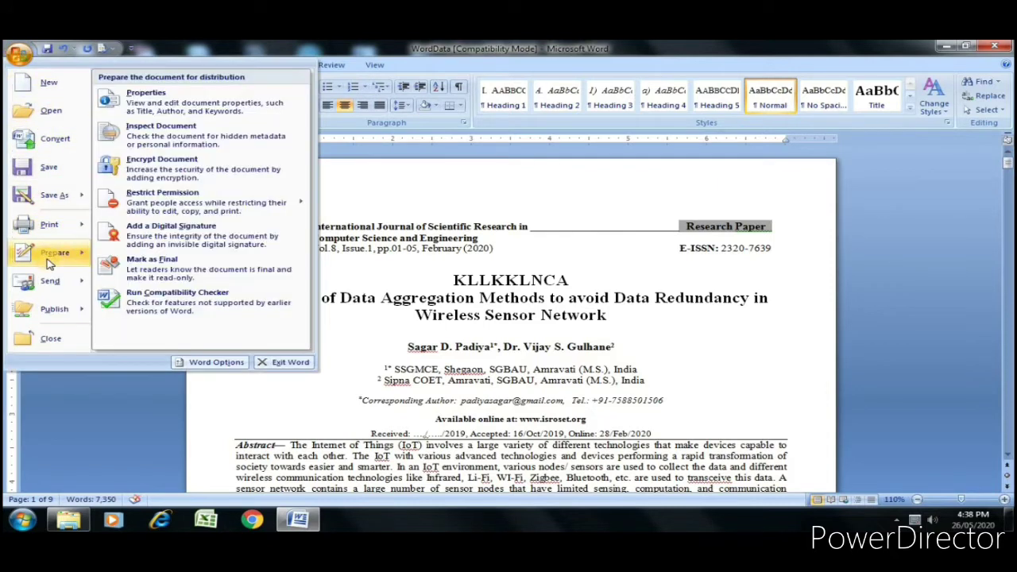
click(161, 183)
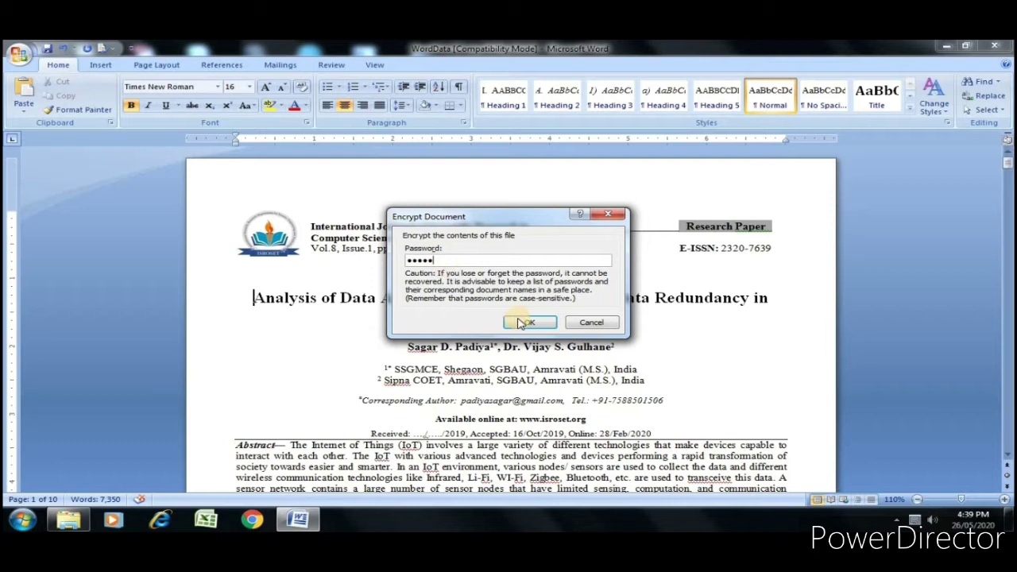
click(521, 323)
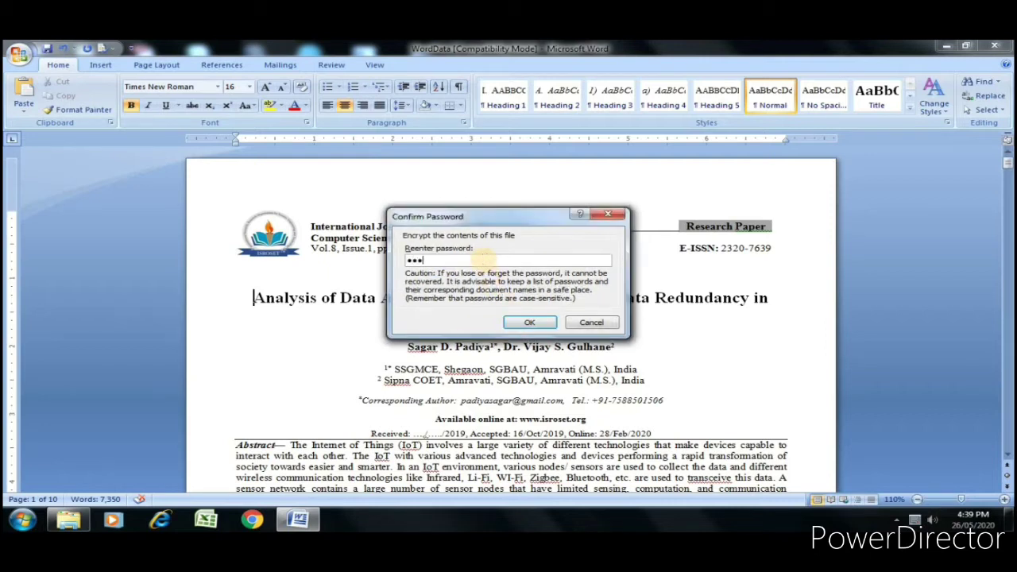
click(530, 322)
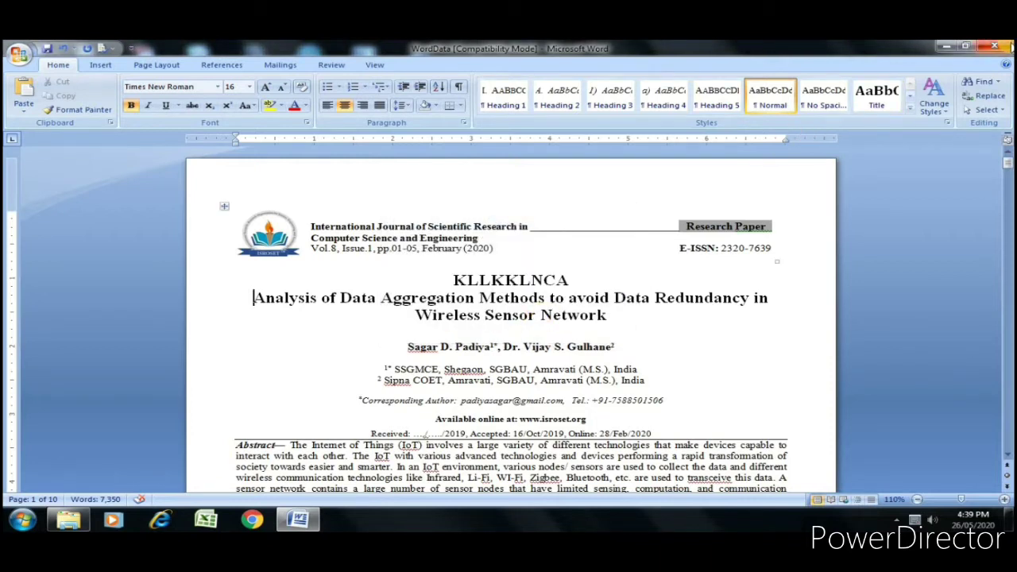
Step: Close WordData, agreeing to save and convert to the stronger encrypted Office Open XML format
click(994, 46)
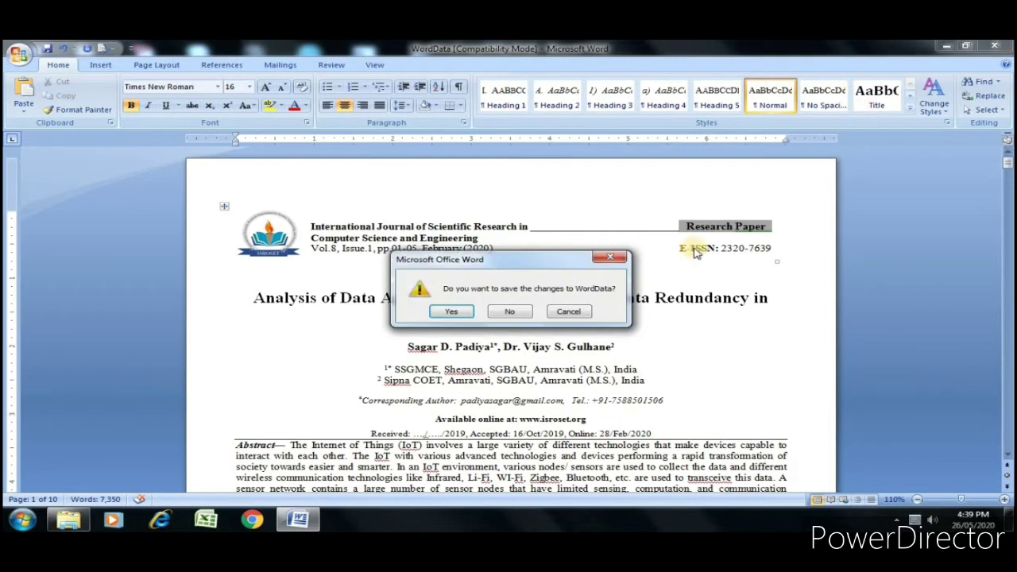
click(461, 312)
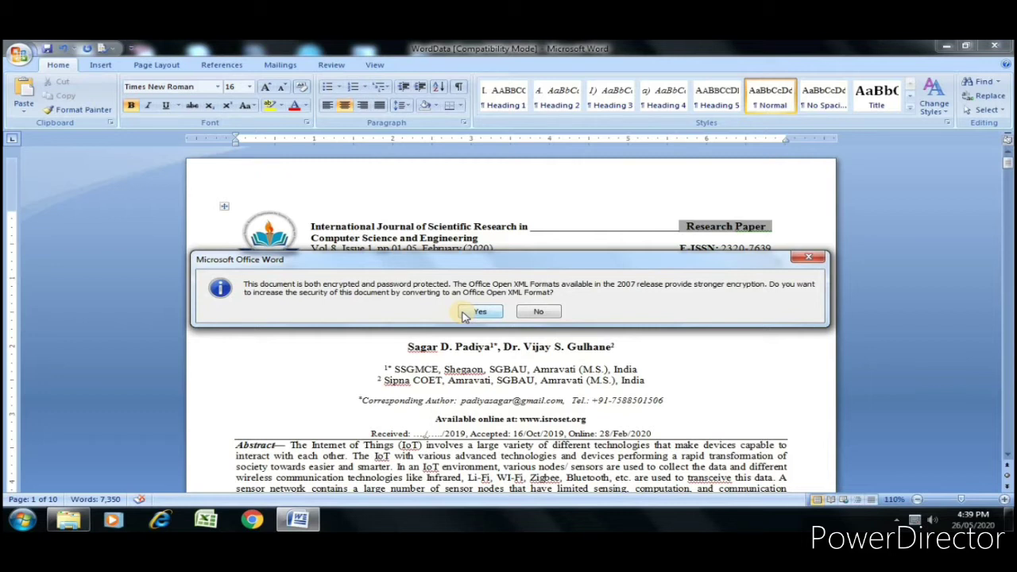
click(475, 315)
click(479, 312)
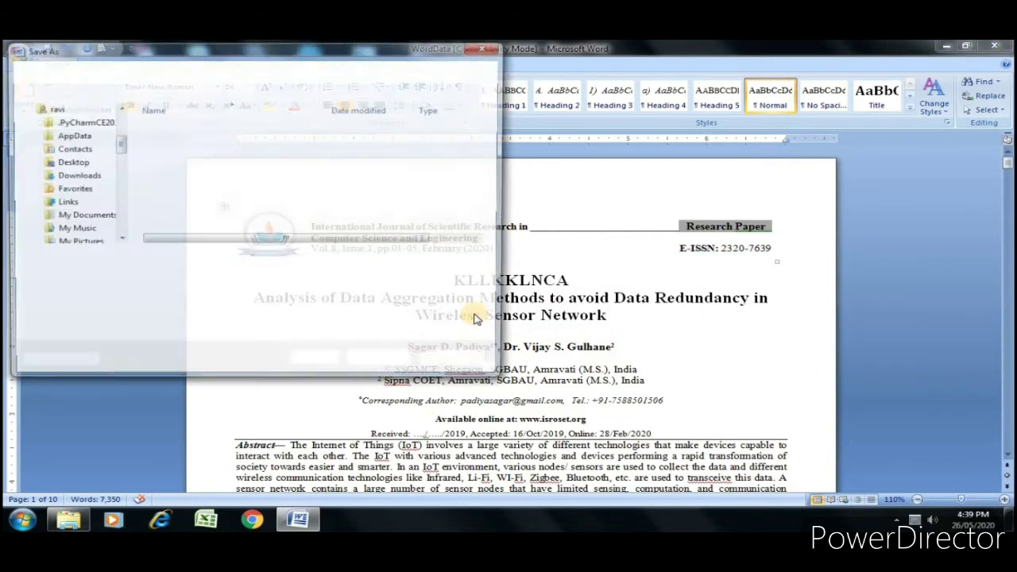
Step: Save the copy as the Word Document 'WordData1' in the new file format
click(348, 257)
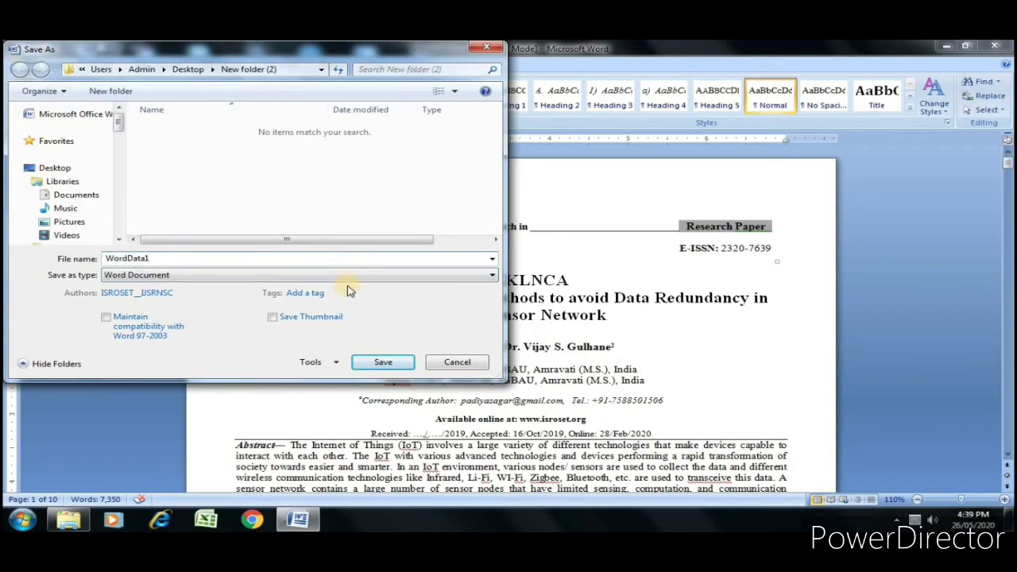
click(376, 363)
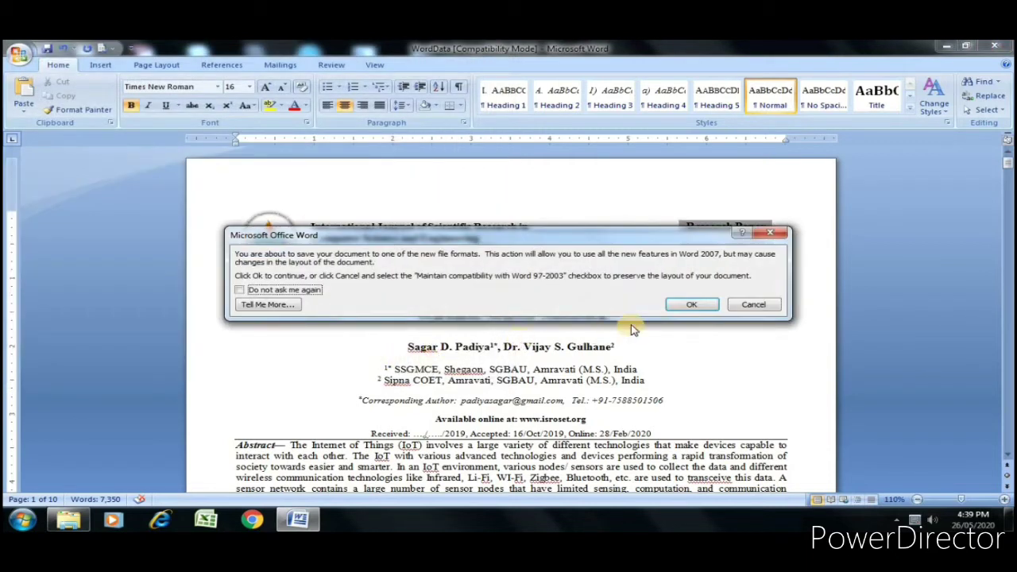
click(698, 304)
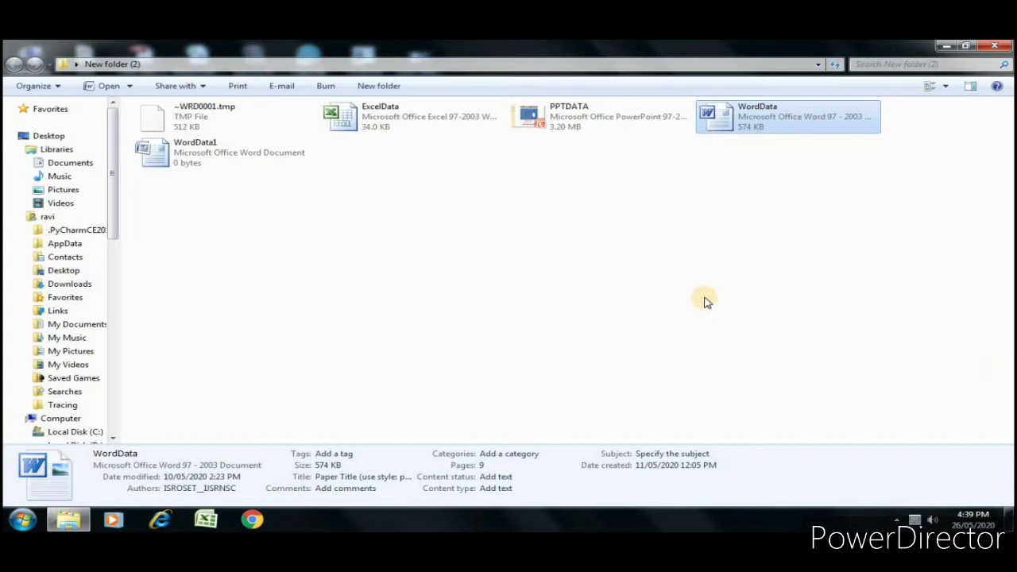
click(702, 261)
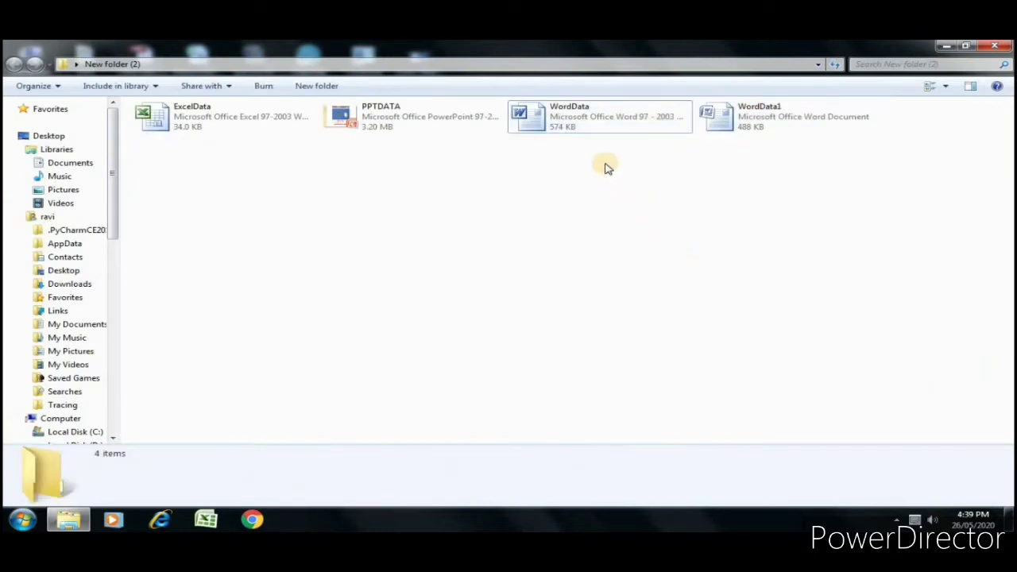
double_click(605, 127)
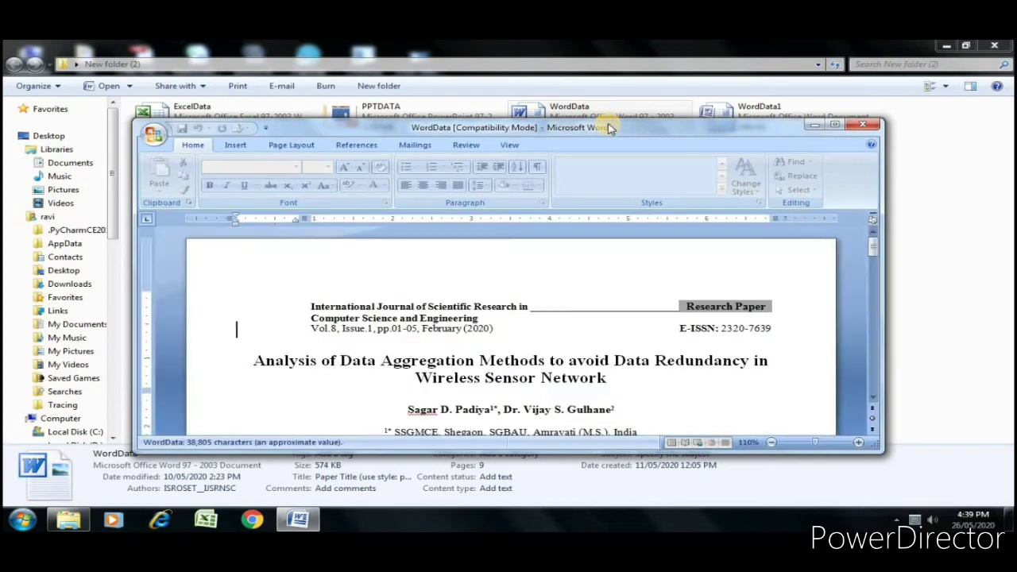
double_click(607, 124)
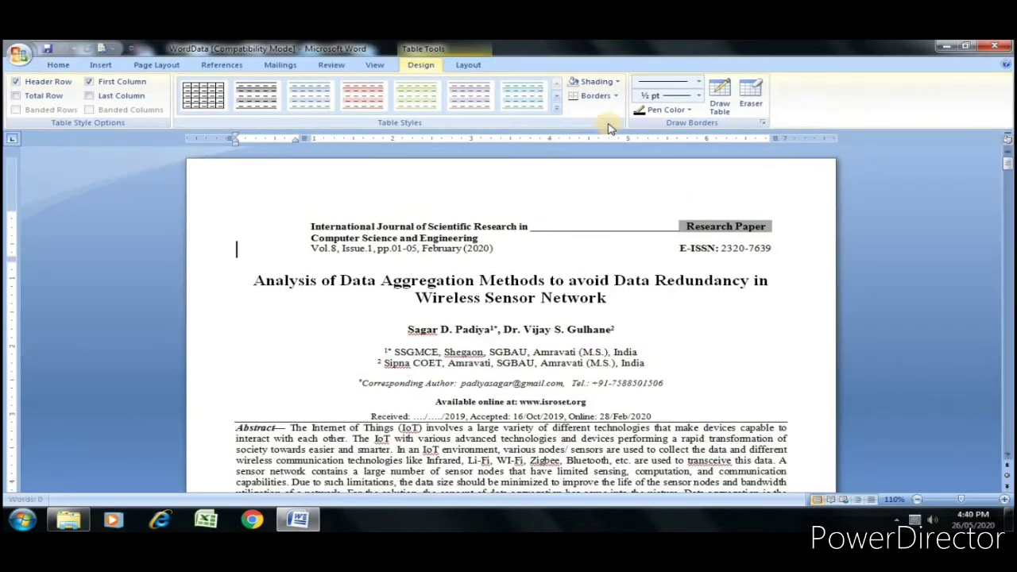
click(1010, 45)
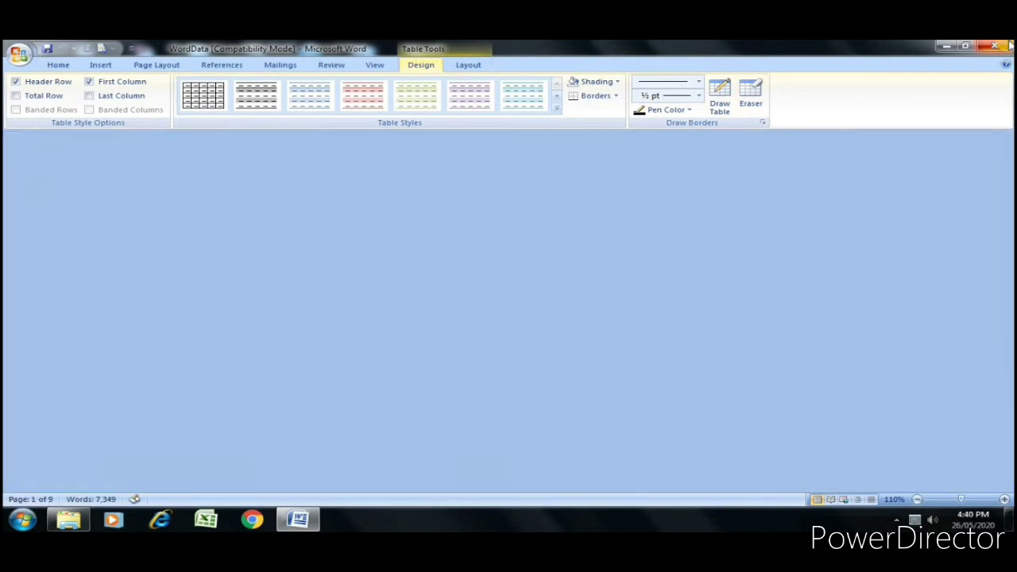
click(834, 182)
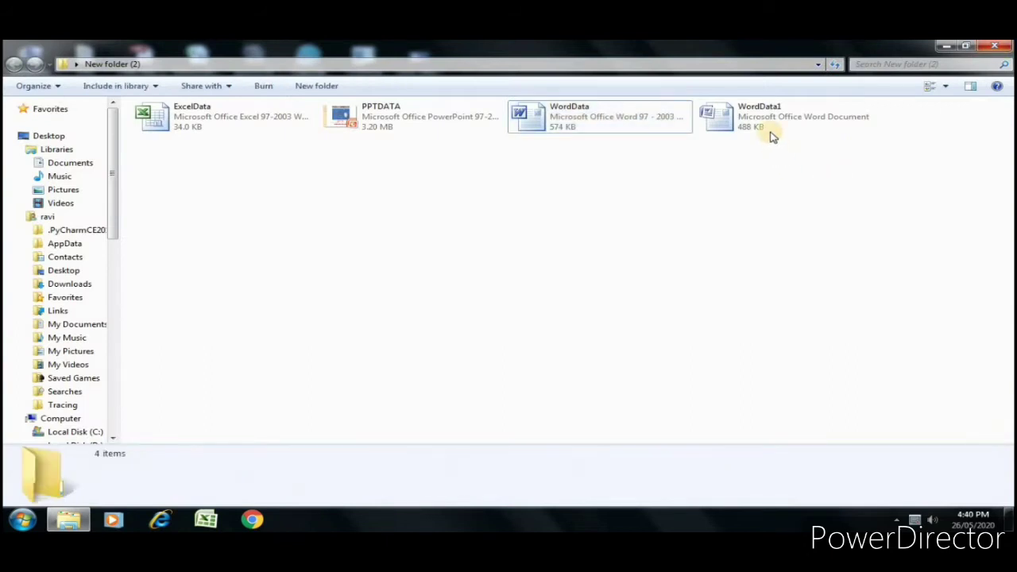
double_click(767, 121)
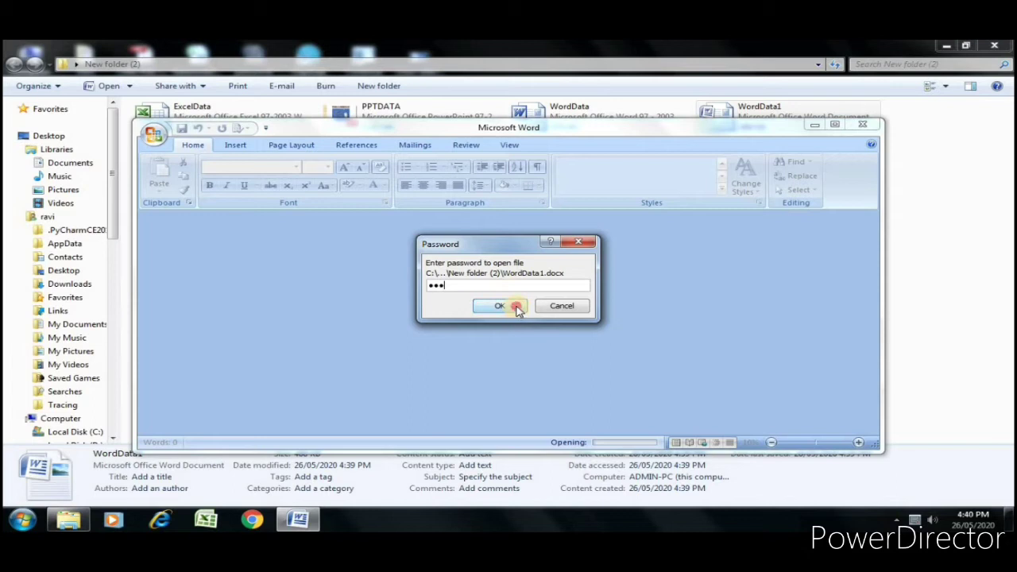
click(513, 306)
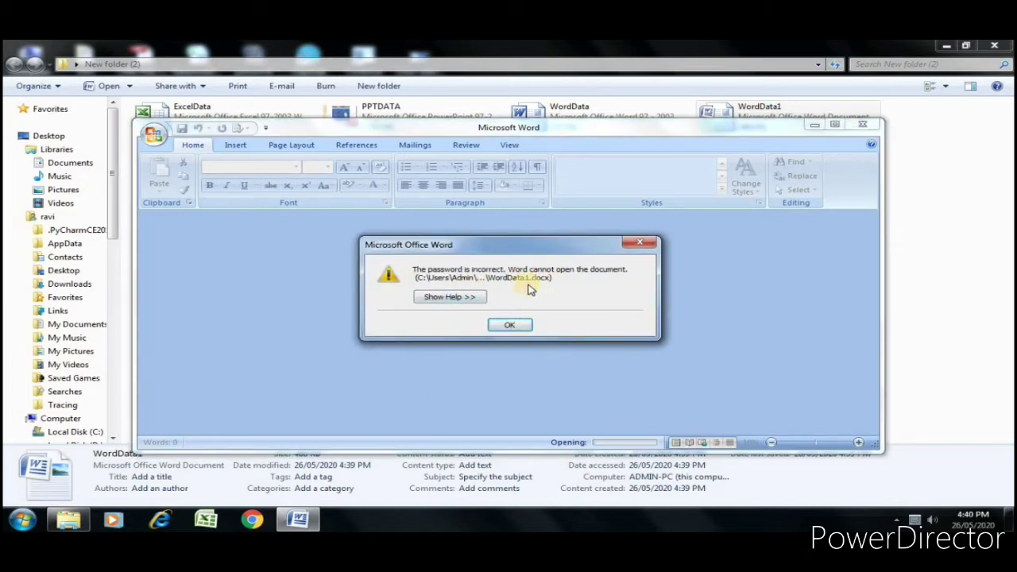
click(512, 325)
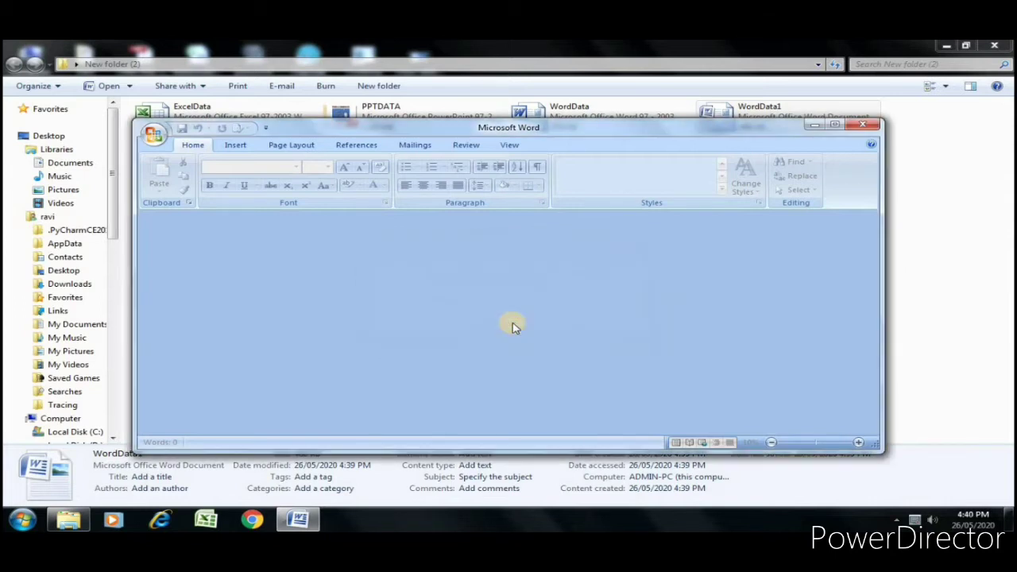
click(863, 127)
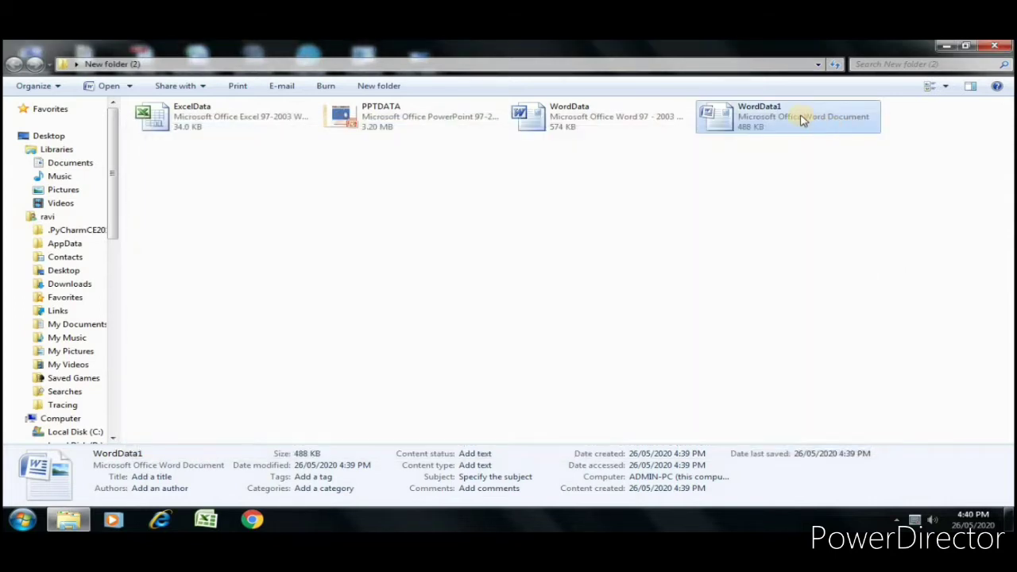
Step: Reopen WordData1 with its password and type ADA at the start of the title
double_click(803, 117)
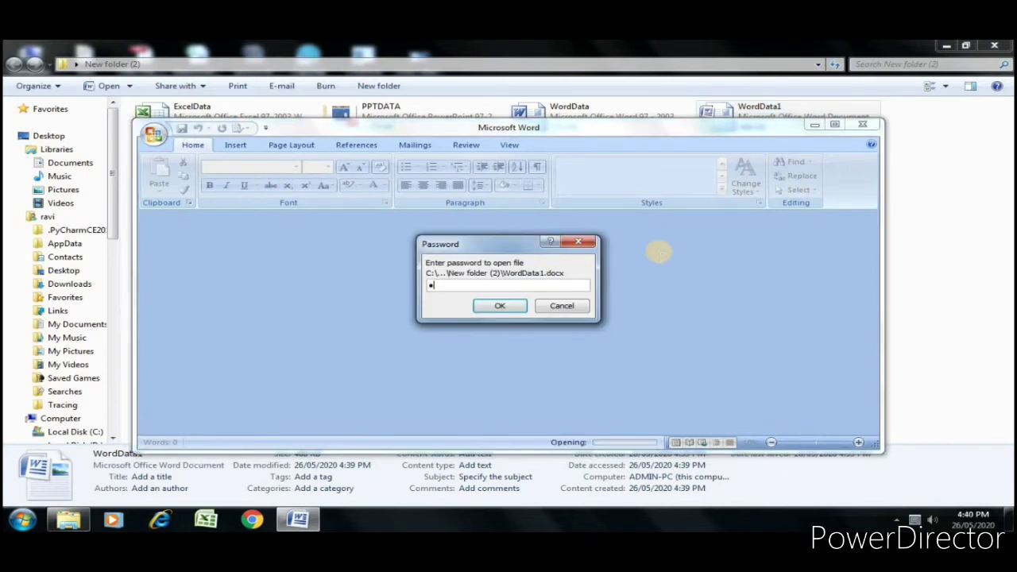
click(509, 305)
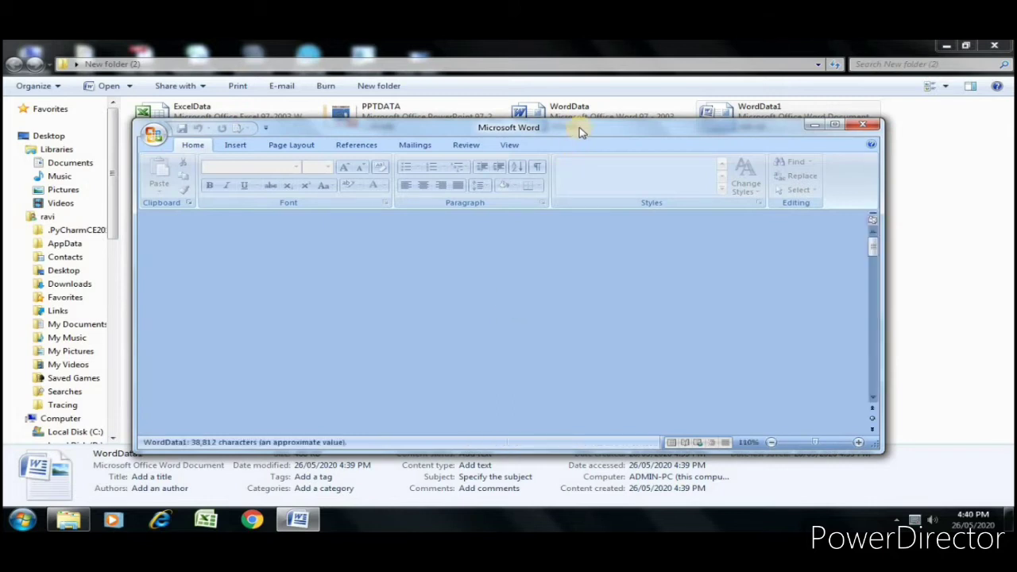
double_click(567, 128)
click(371, 304)
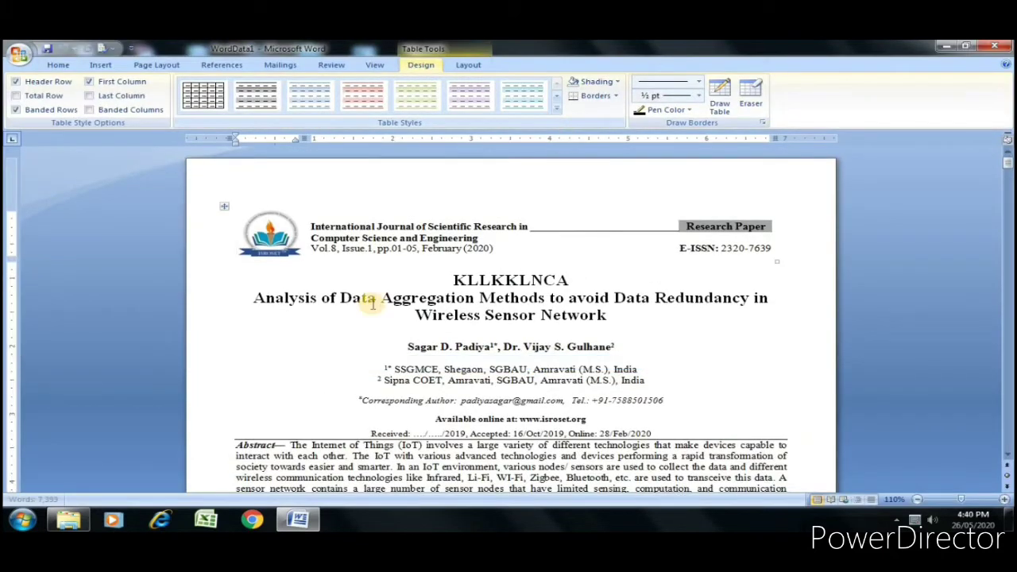
click(251, 297)
text(ADA)
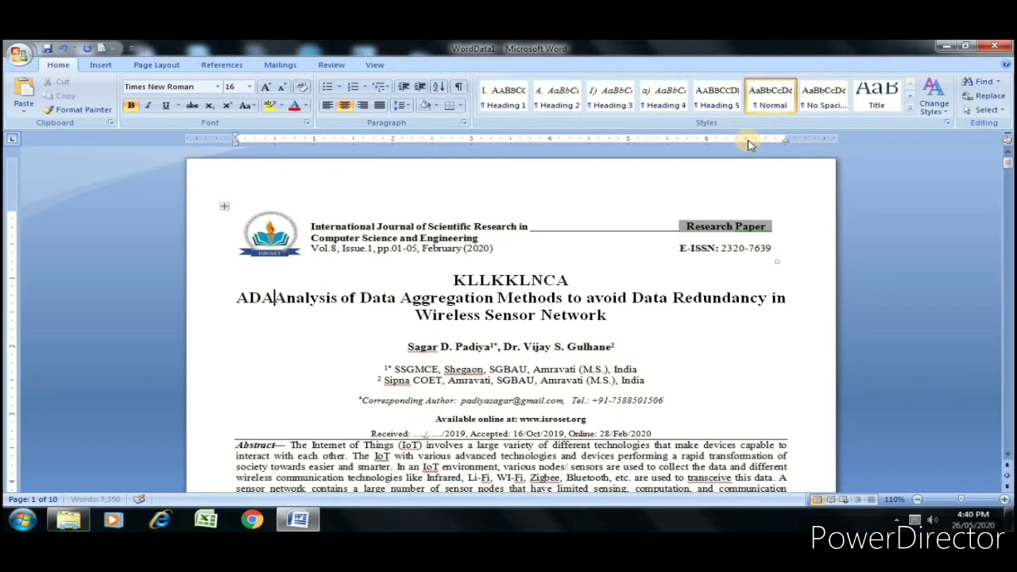
Step: Clear WordData1's encryption password, then close the document, saving the changes
click(29, 54)
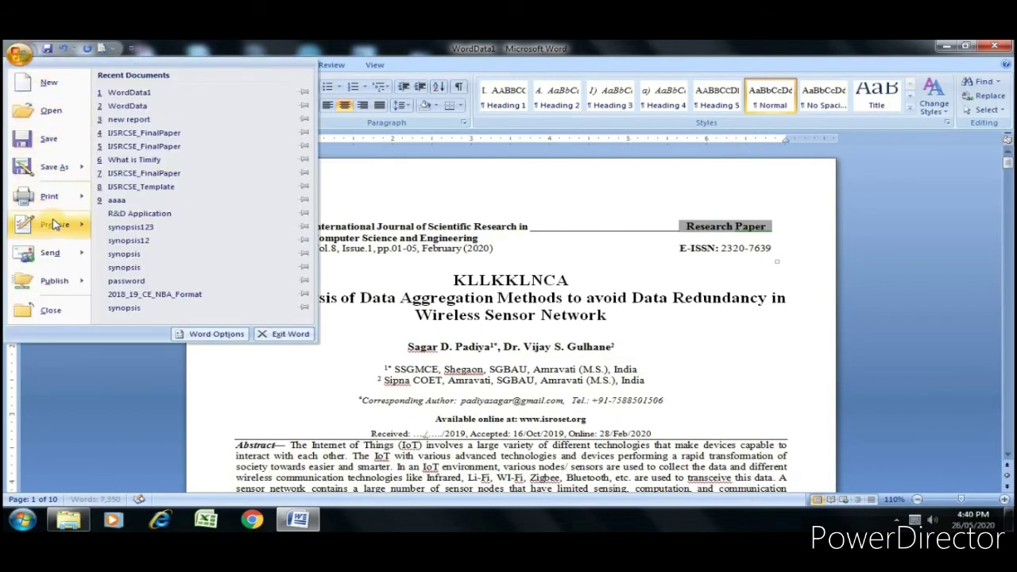
mouse_move(56, 225)
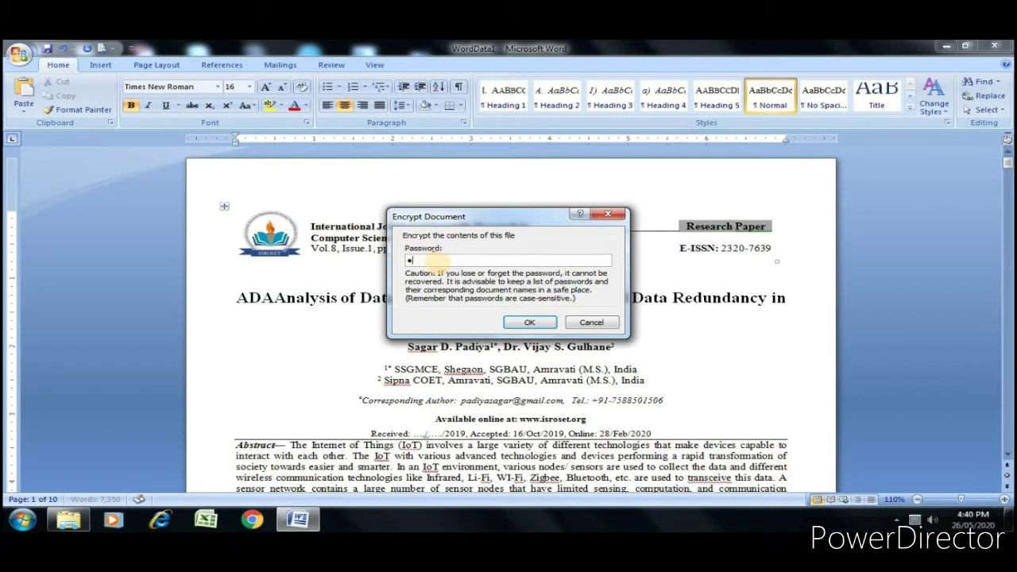
click(544, 321)
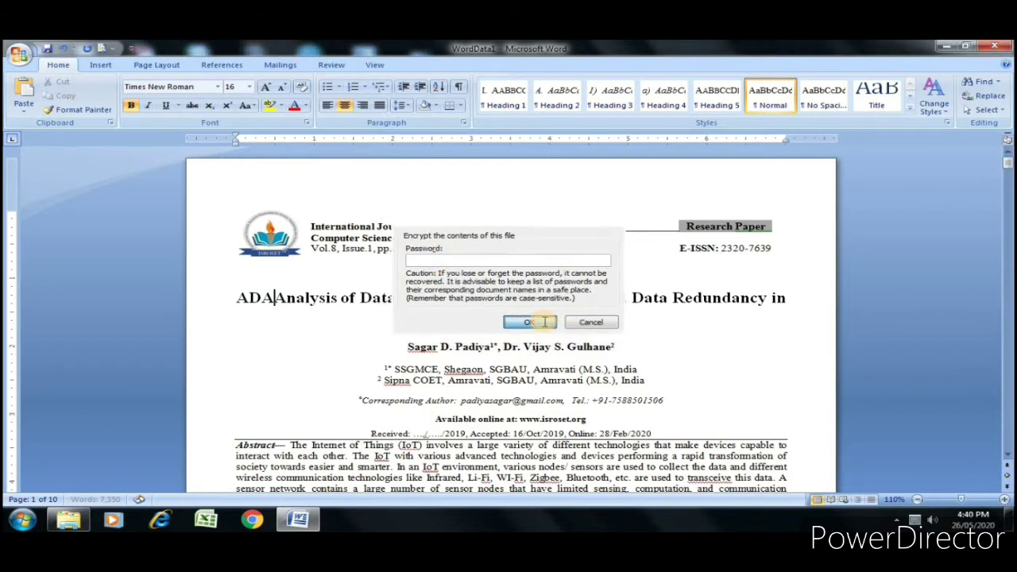
click(989, 49)
key(Return)
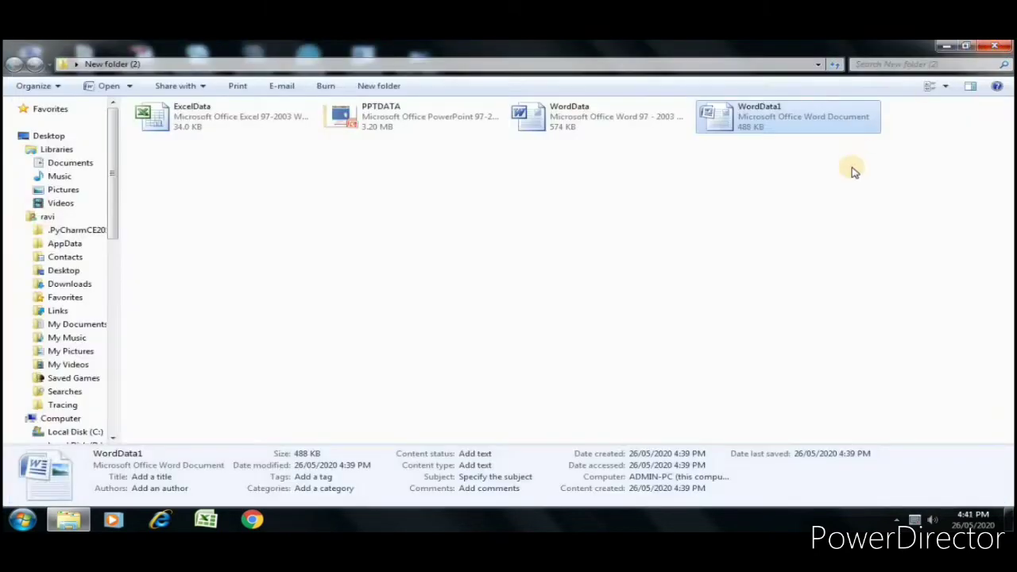
Step: Reopen WordData1 from New folder (2) and show Word's Review tools
click(851, 167)
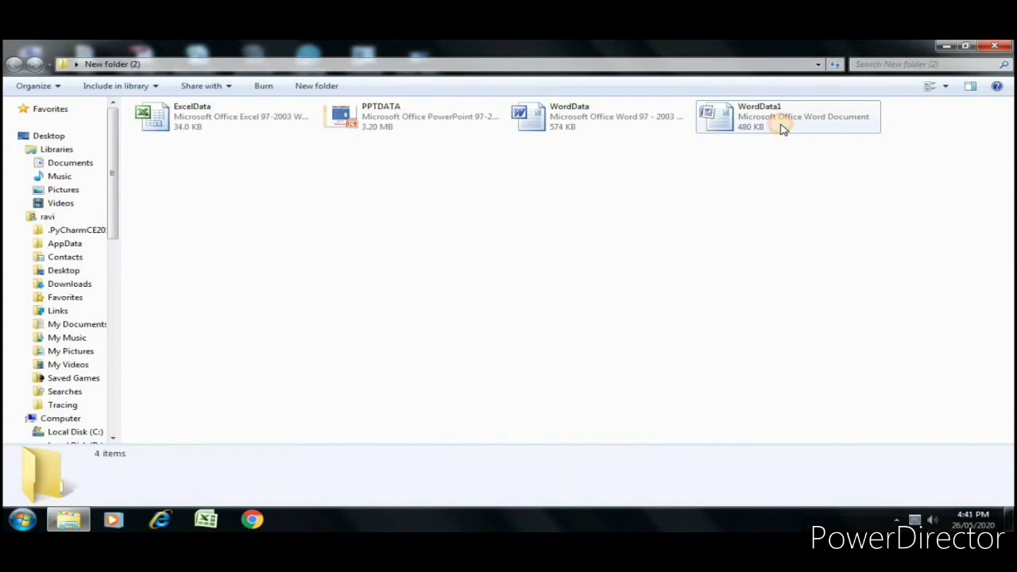
click(782, 129)
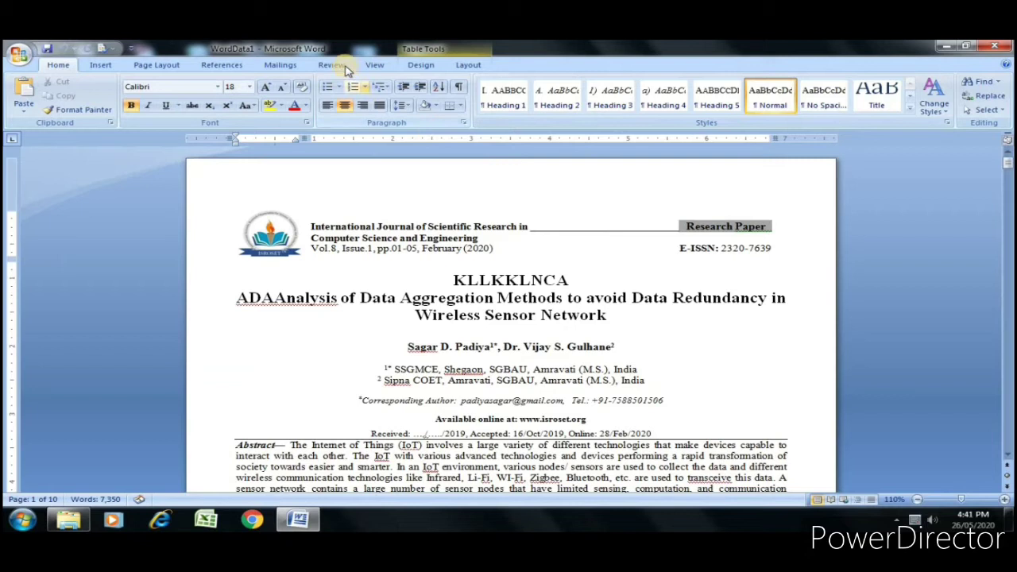
click(332, 65)
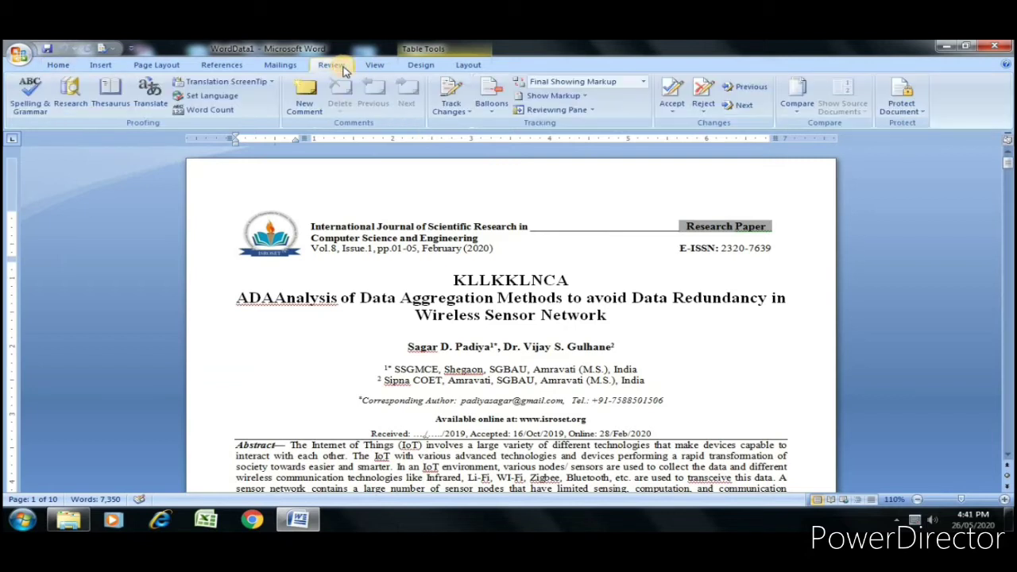
Step: Limit WordData1 formatting to selected styles and allow only No changes (Read only) editing
click(899, 116)
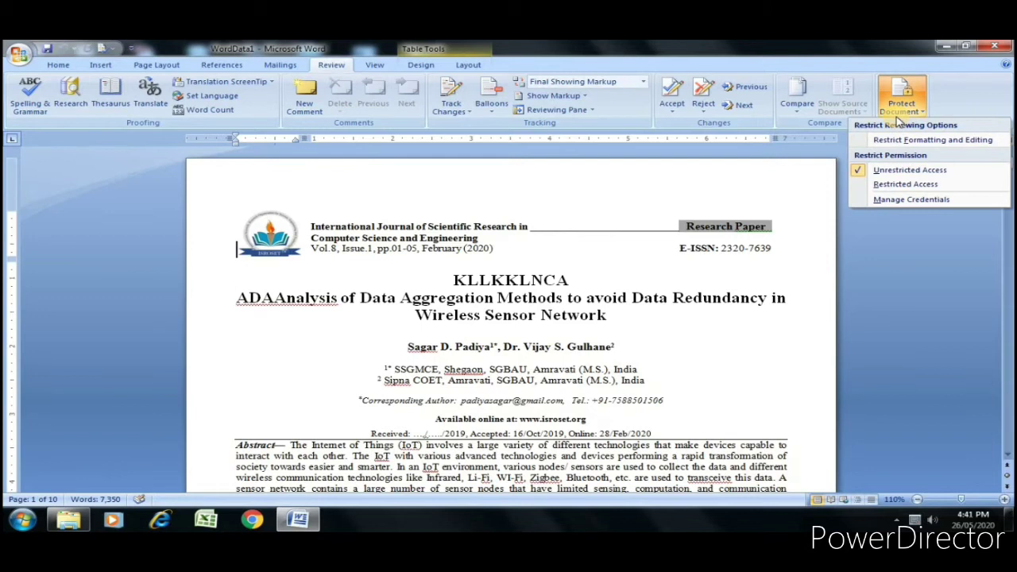
click(915, 141)
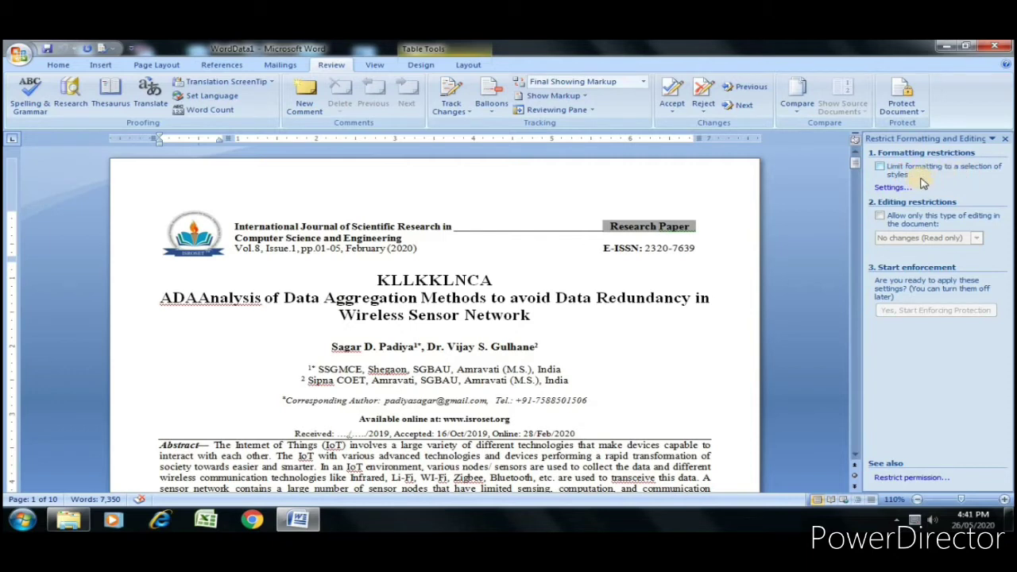
click(881, 169)
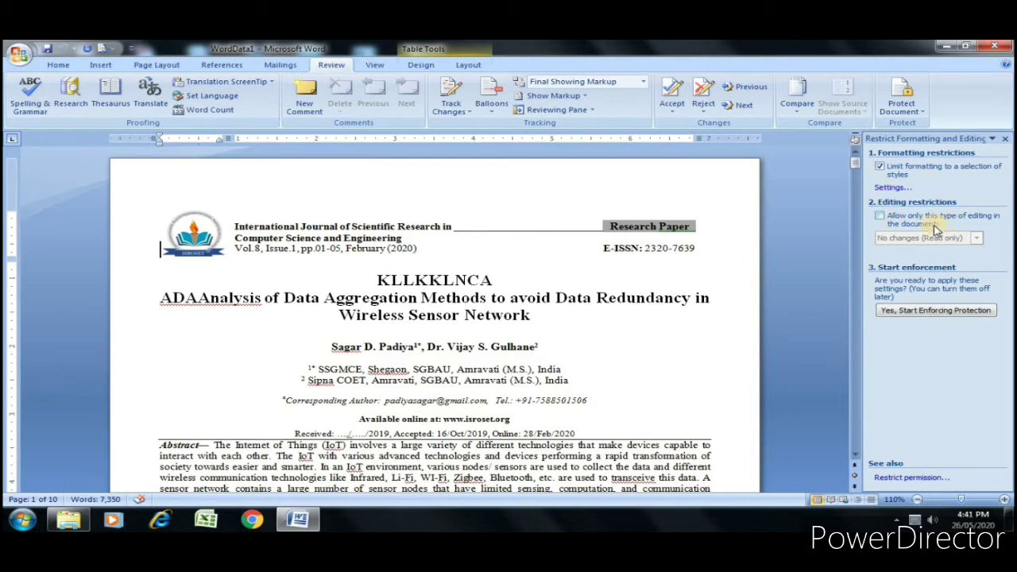
click(880, 216)
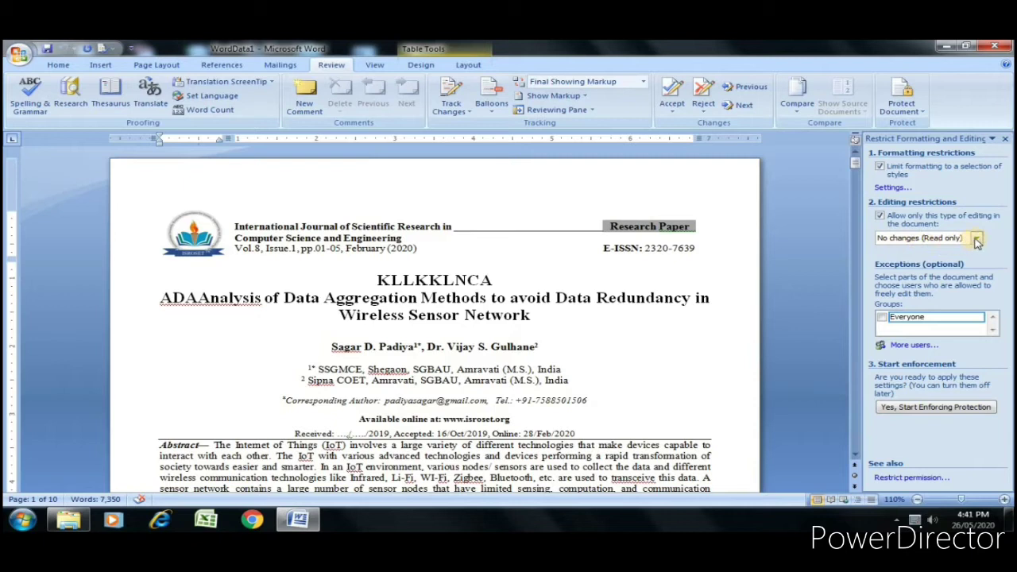
click(974, 239)
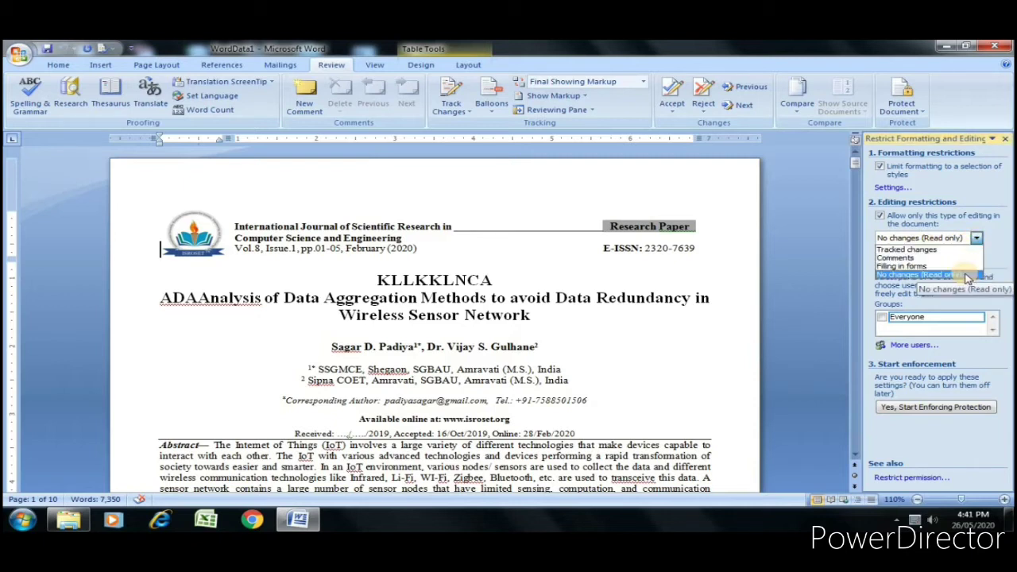
click(964, 275)
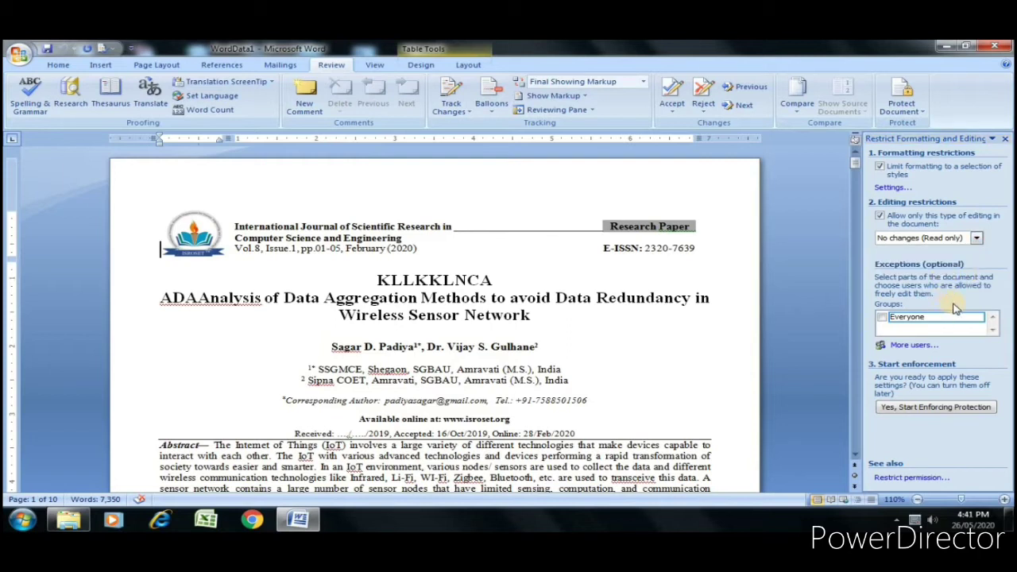
Step: Start enforcing the read-only protection and confirm it with a password
click(942, 410)
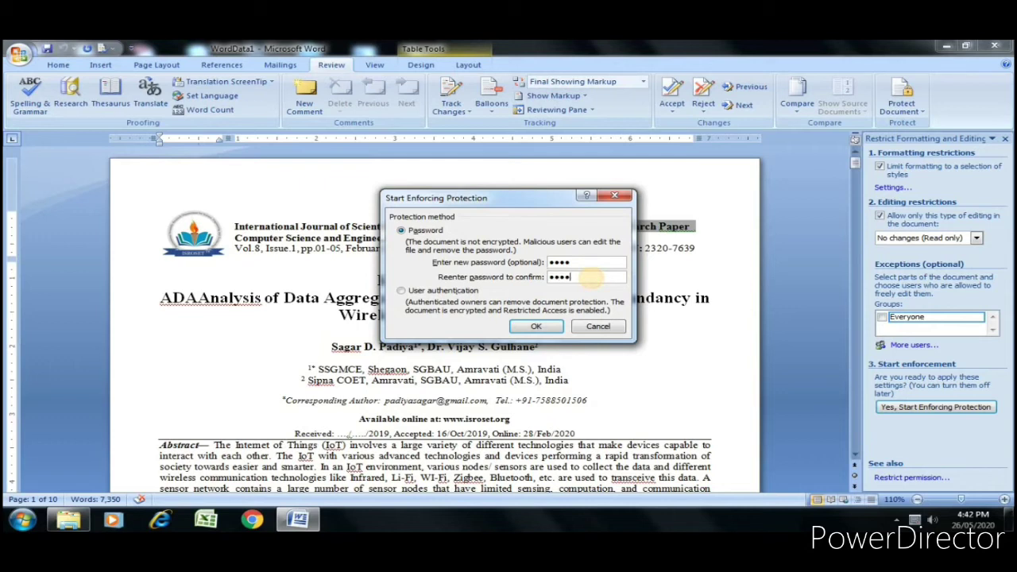
click(546, 326)
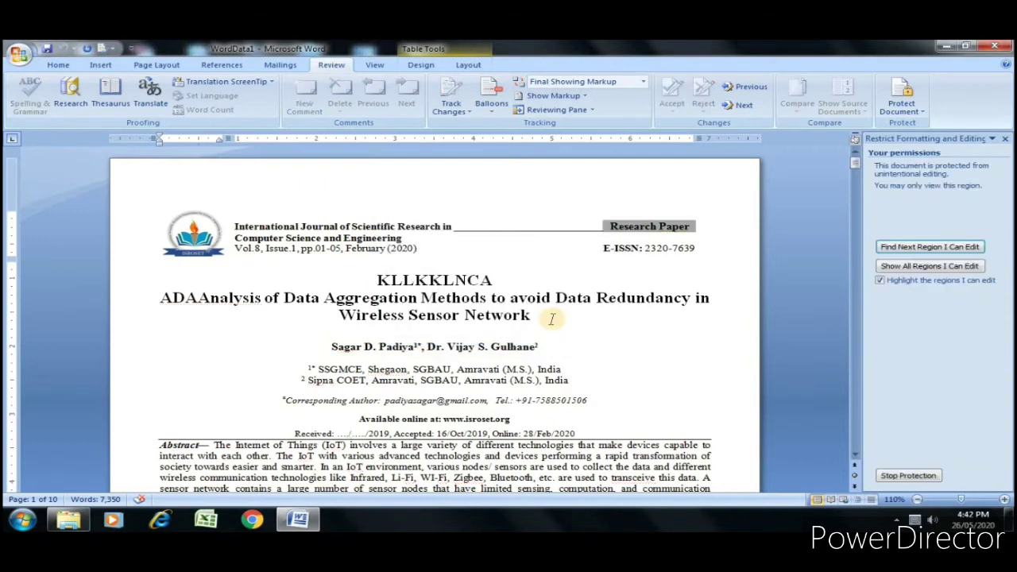
Step: Close Word without saving, reopen WordData1, and try editing the locked title
click(993, 46)
key(n)
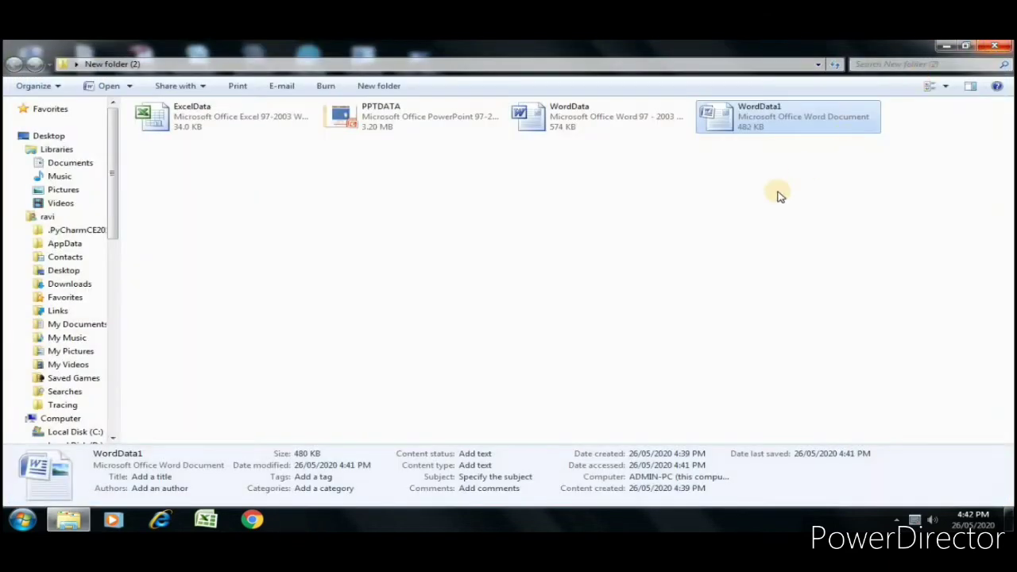
click(763, 212)
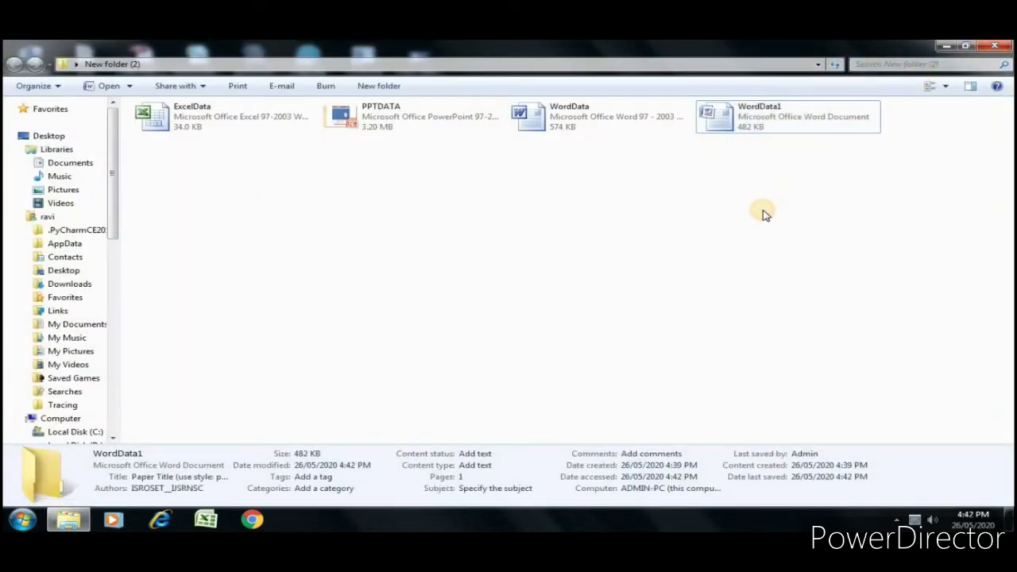
double_click(769, 119)
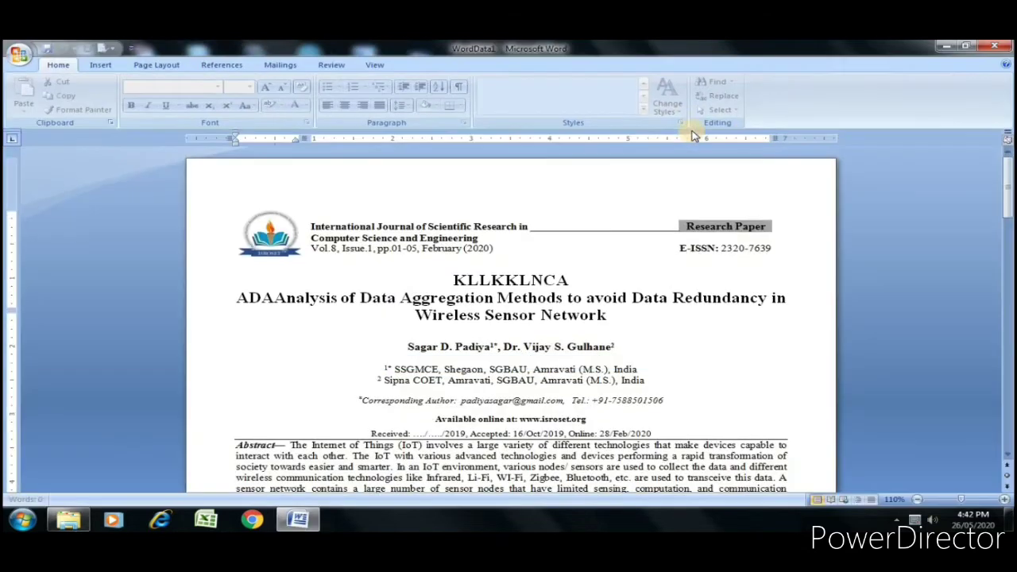
click(453, 272)
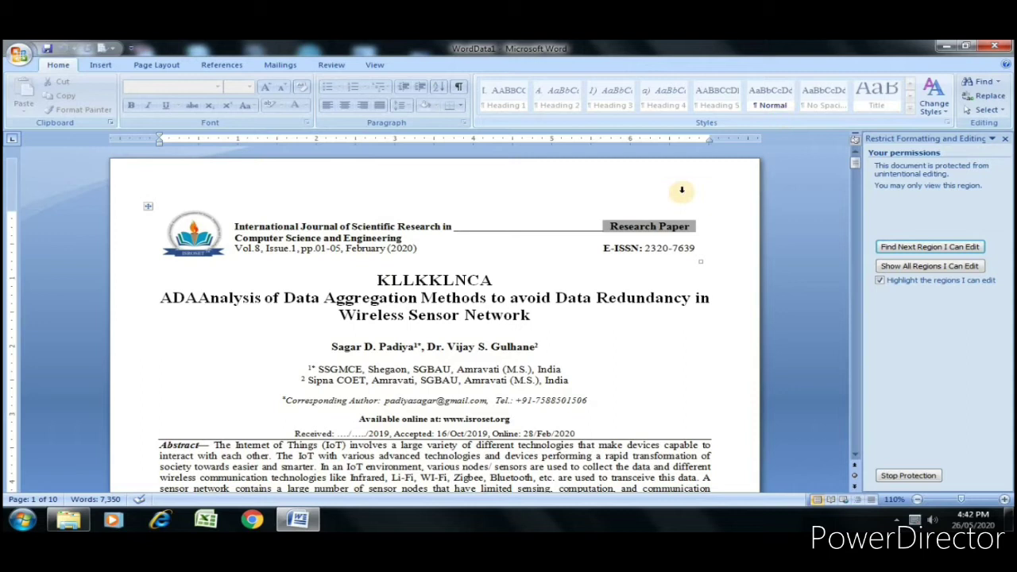
Step: Select the title to confirm cut and paste are disabled, then begin Stop Protection
drag(528, 315, 424, 279)
right_click(428, 287)
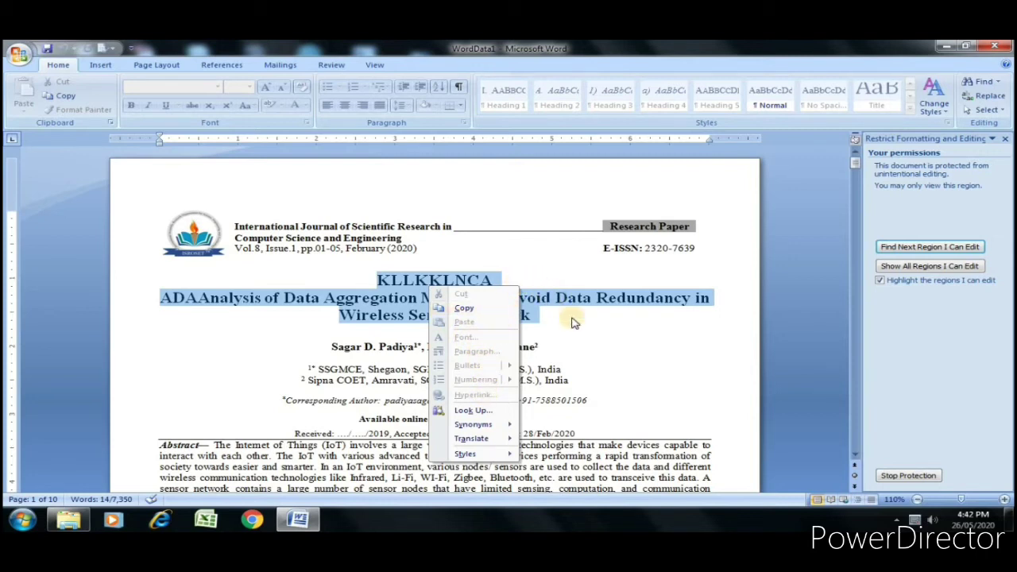
key(Escape)
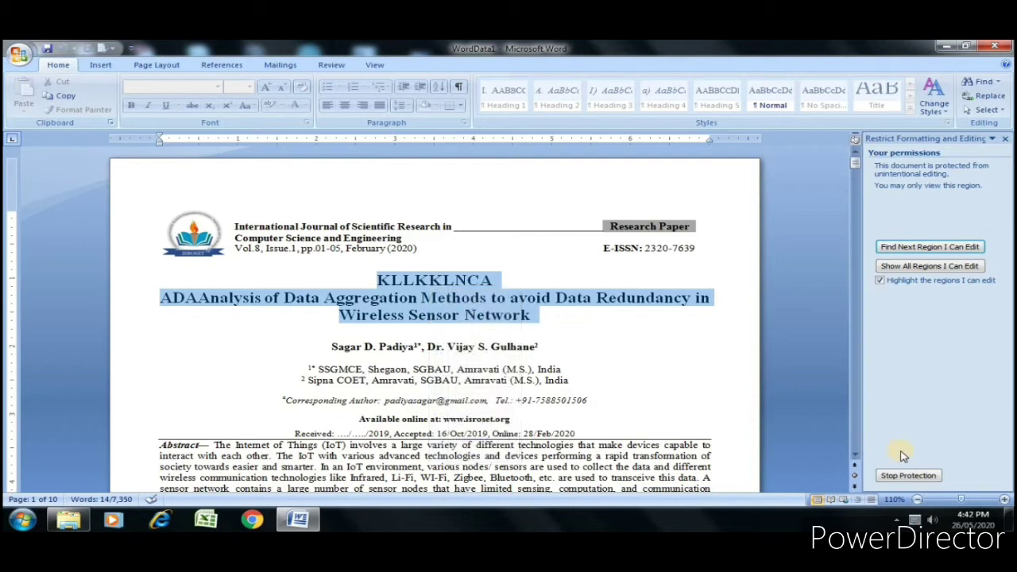
click(906, 475)
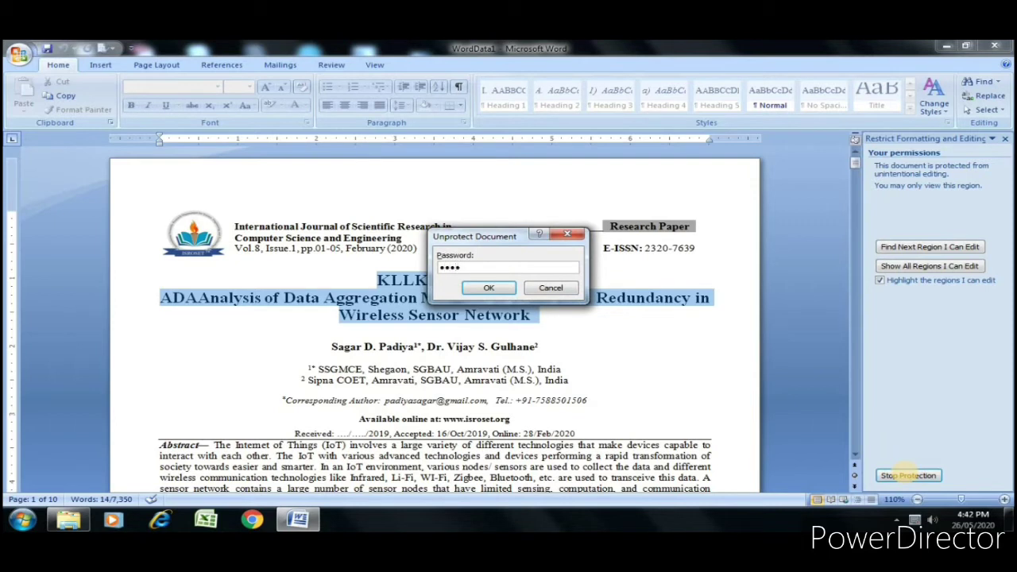
Step: Unprotect WordData1 with its password and check that editing now works on the title
click(499, 290)
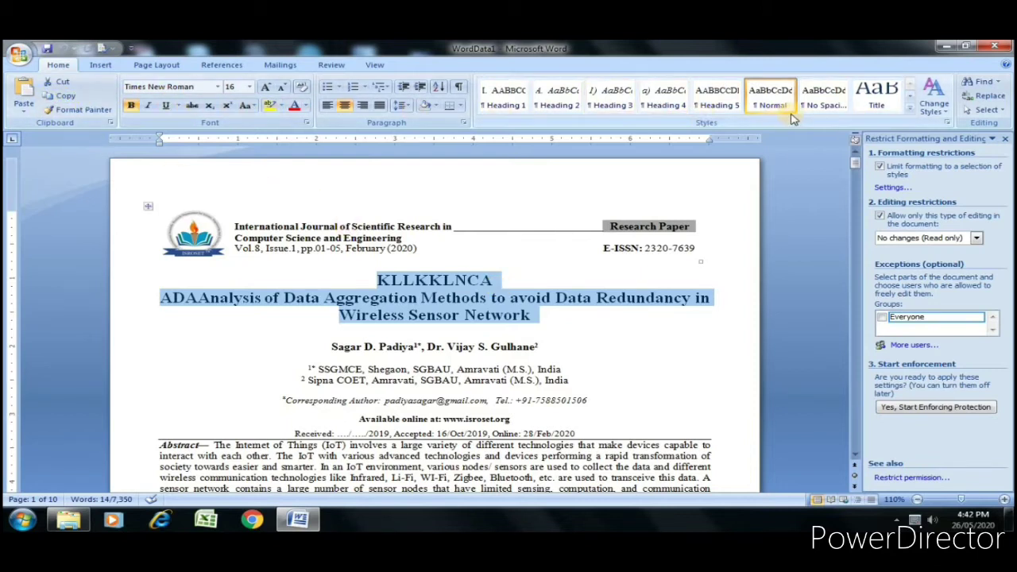
right_click(481, 293)
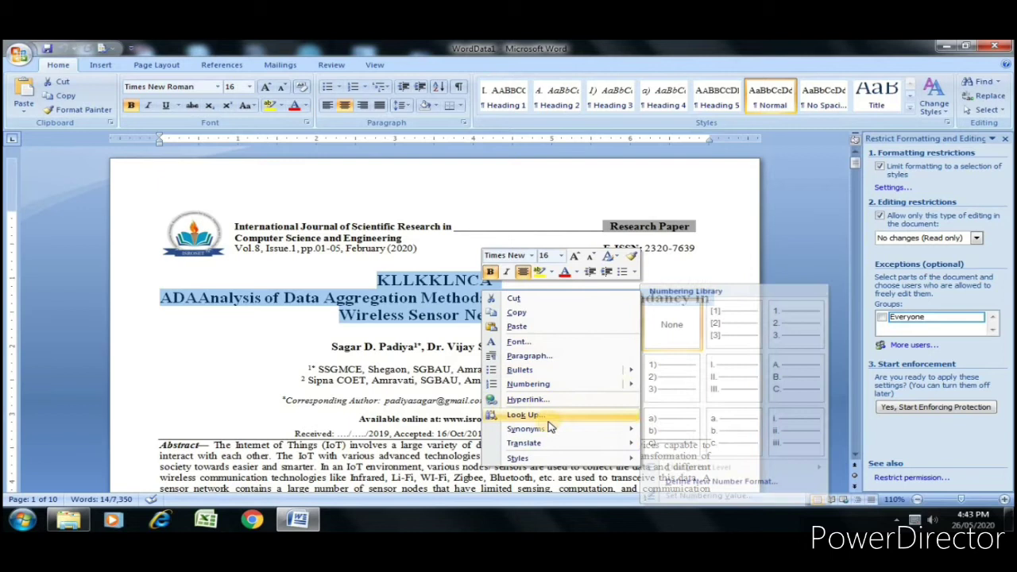
mouse_move(546, 442)
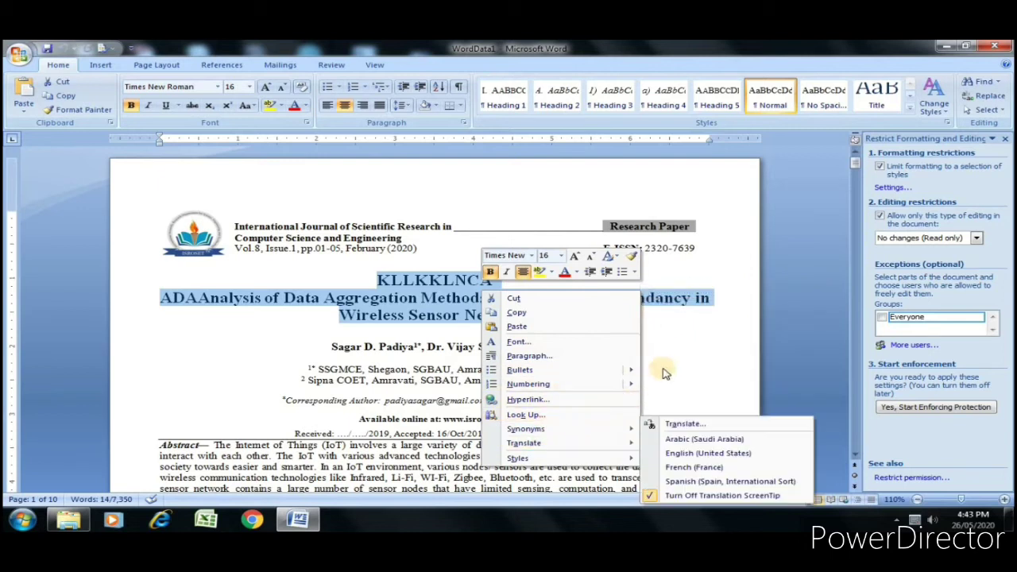
click(663, 370)
Step: Add a new line reading CACA below the KLLKKLNCA heading and close the document
click(526, 275)
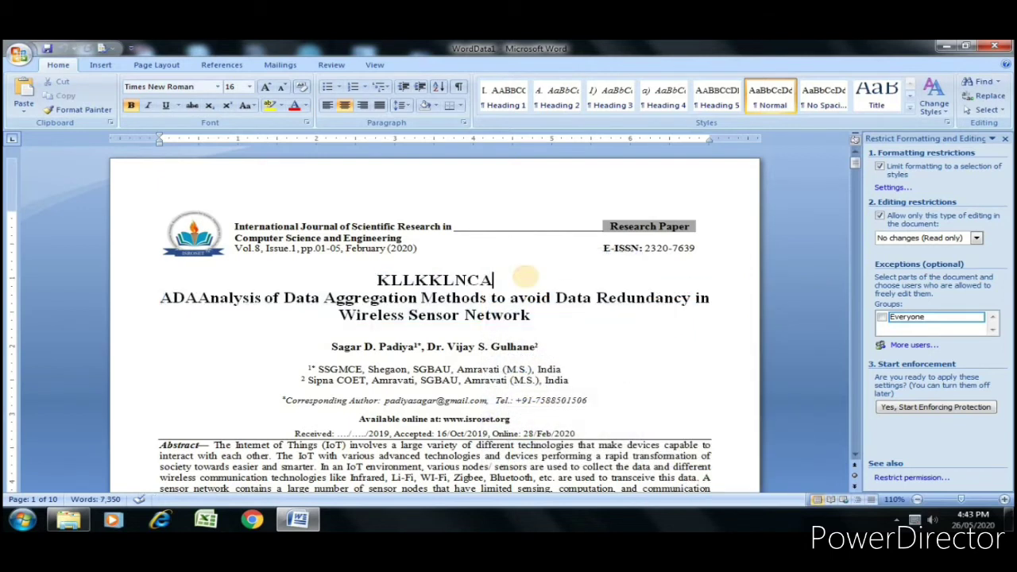
key(Return)
text(CACA)
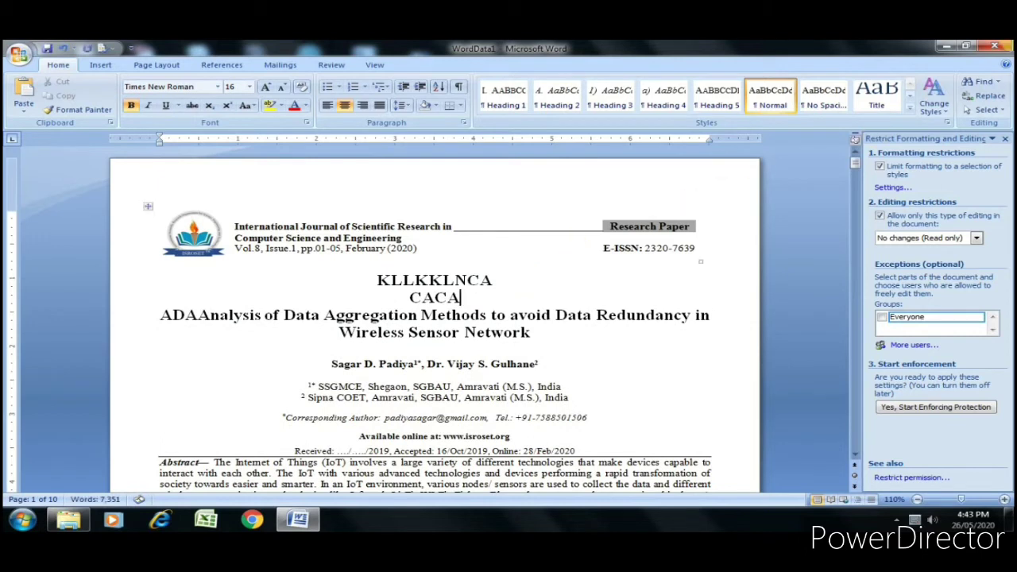
click(1007, 47)
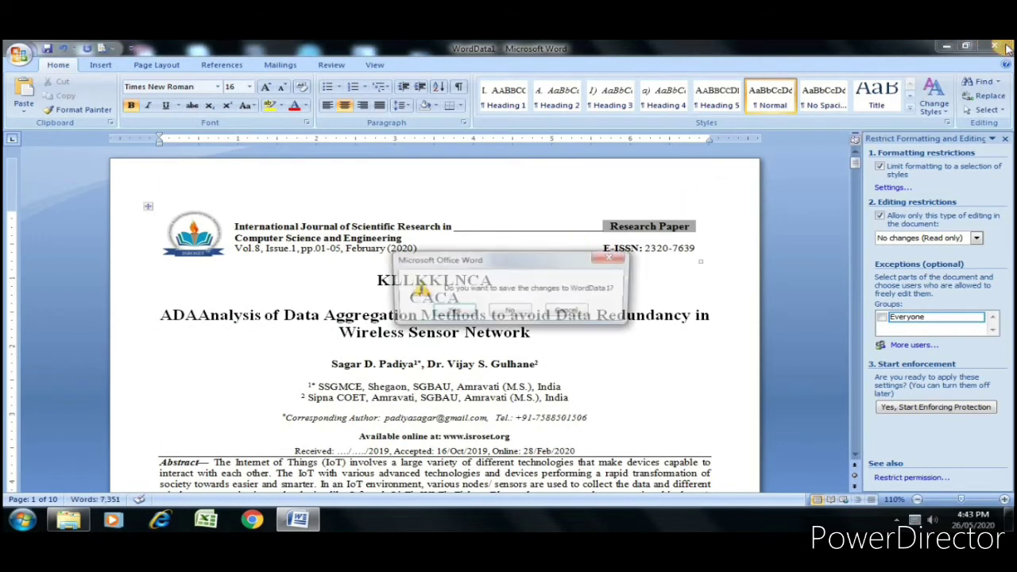
Step: Save the changes to WordData1, then reopen it in a maximized window
key(Return)
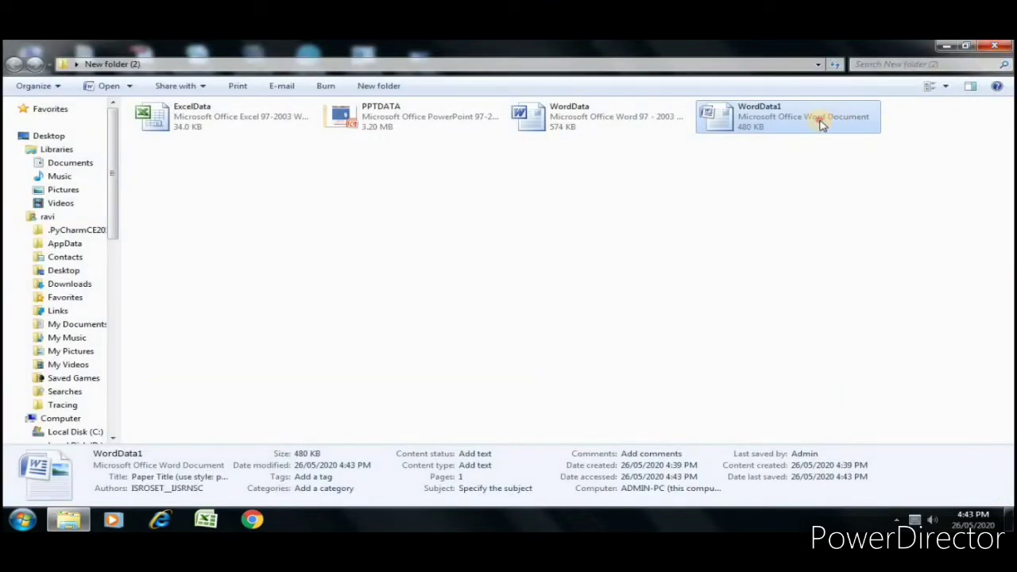
double_click(821, 123)
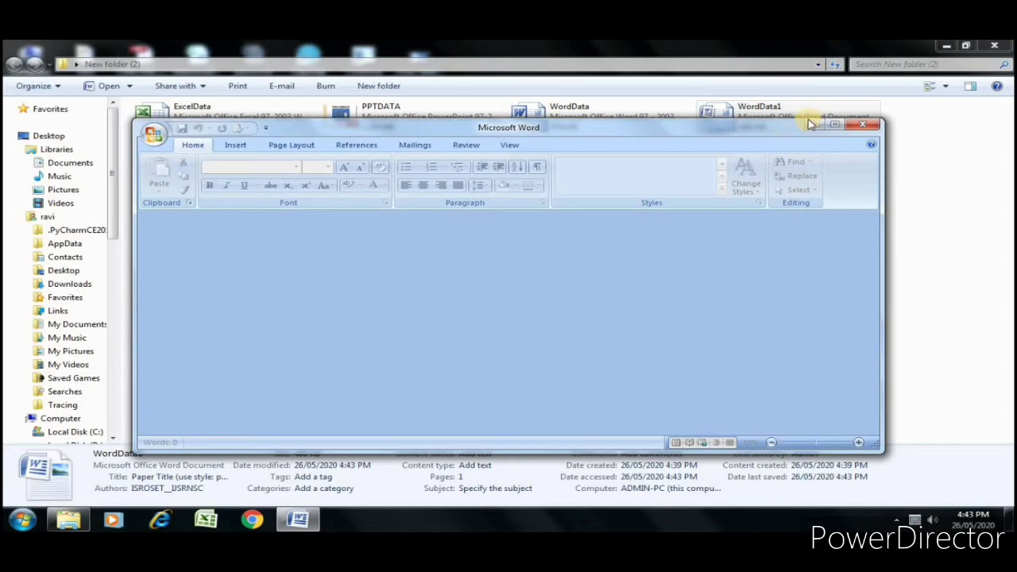
double_click(775, 128)
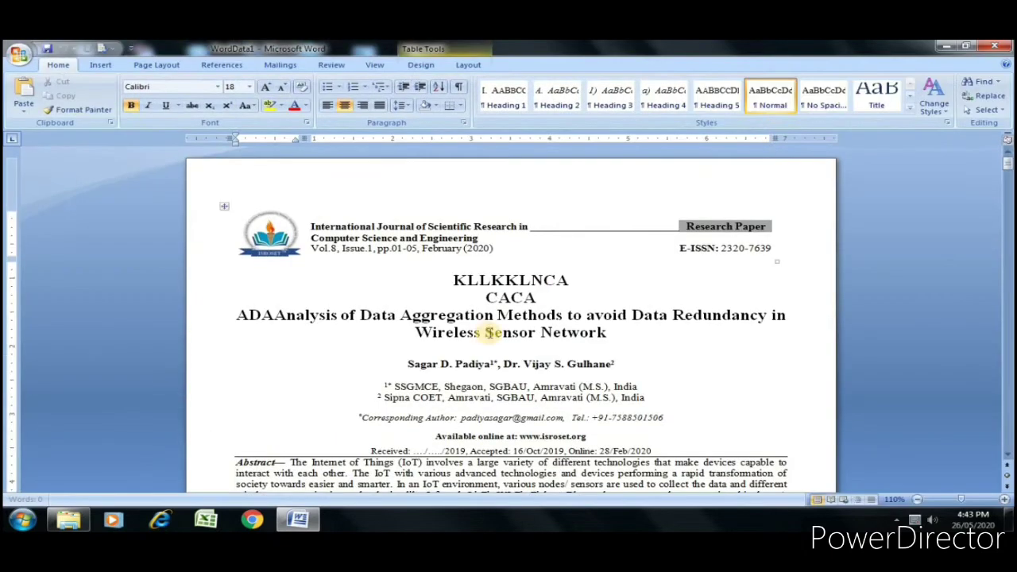
Step: Extend the CACA line to CACACACA and save WordData1 on closing
click(546, 299)
text(CACA)
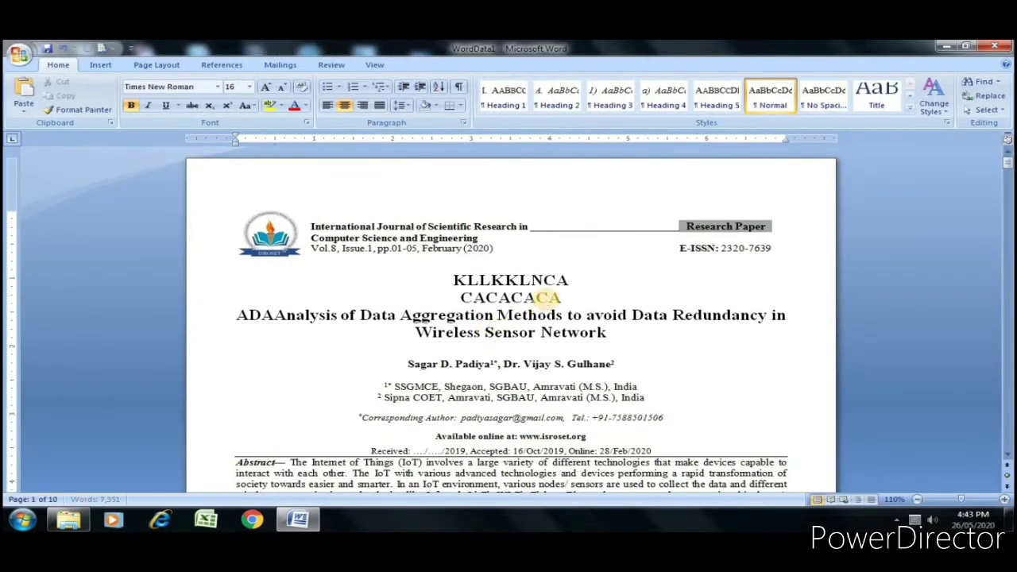
click(995, 46)
key(Return)
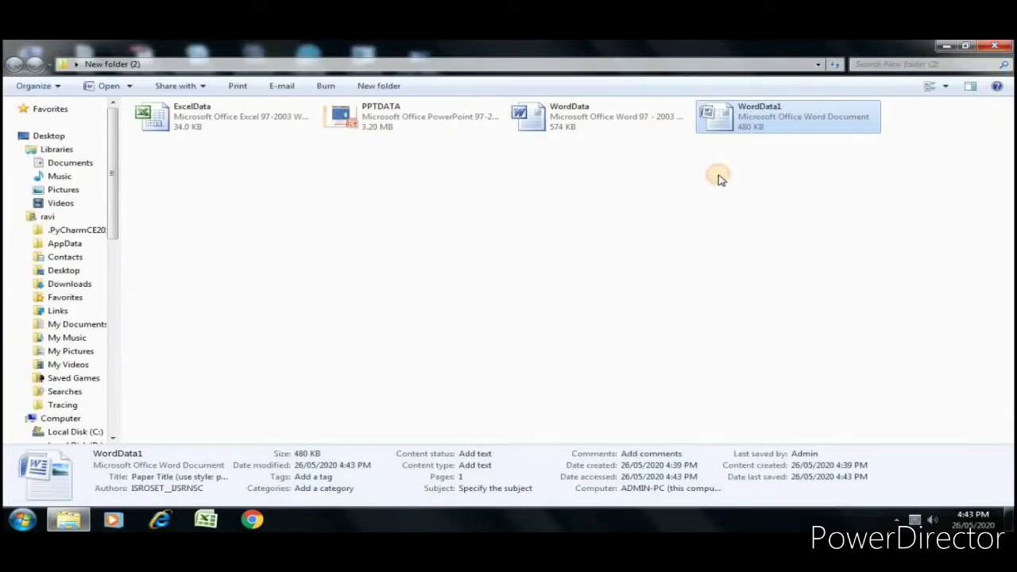
click(719, 178)
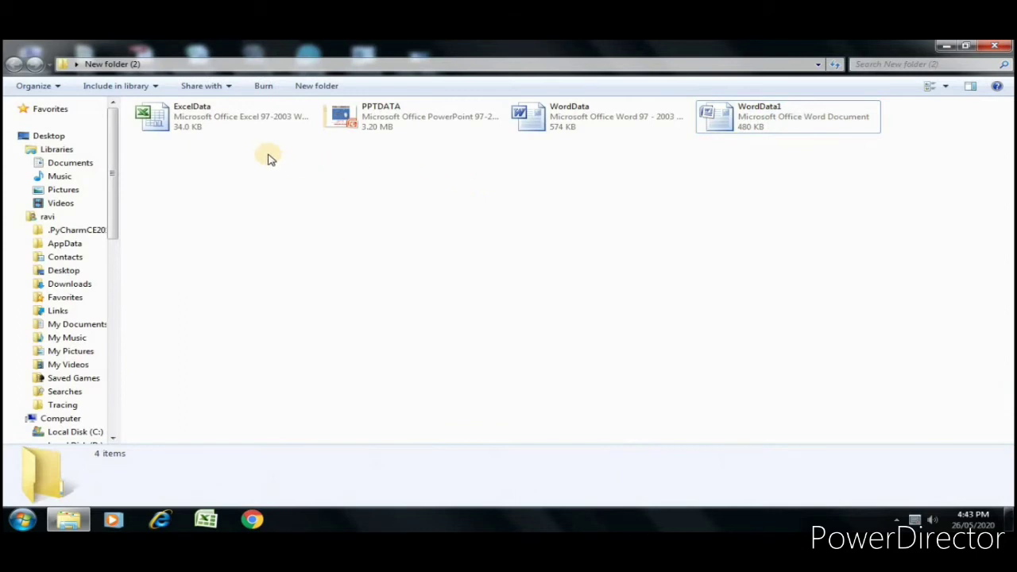
Step: Open ExcelData maximized and encrypt it via Prepare > Encrypt Document with a confirmed password
double_click(228, 123)
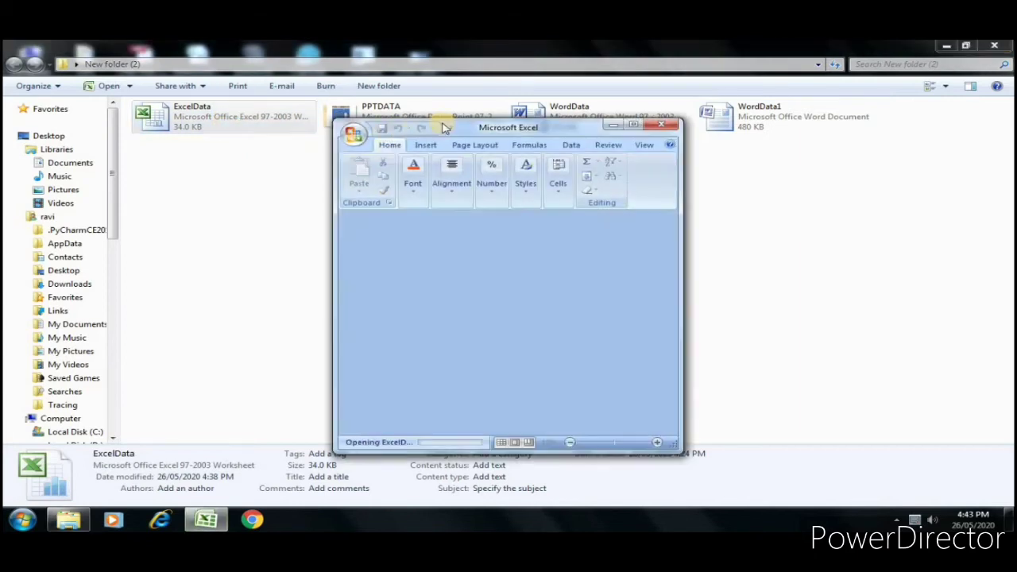
double_click(494, 131)
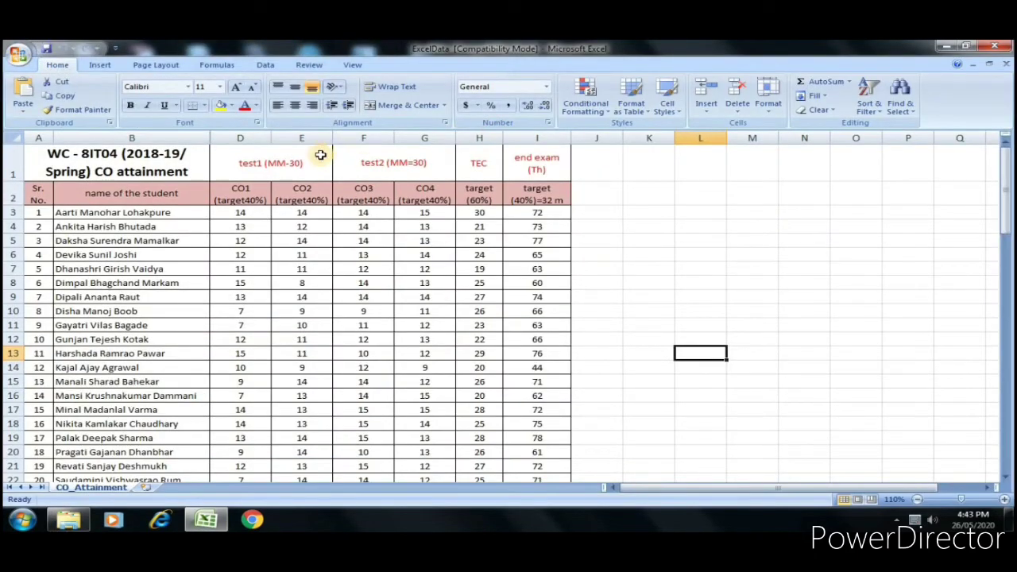
click(19, 54)
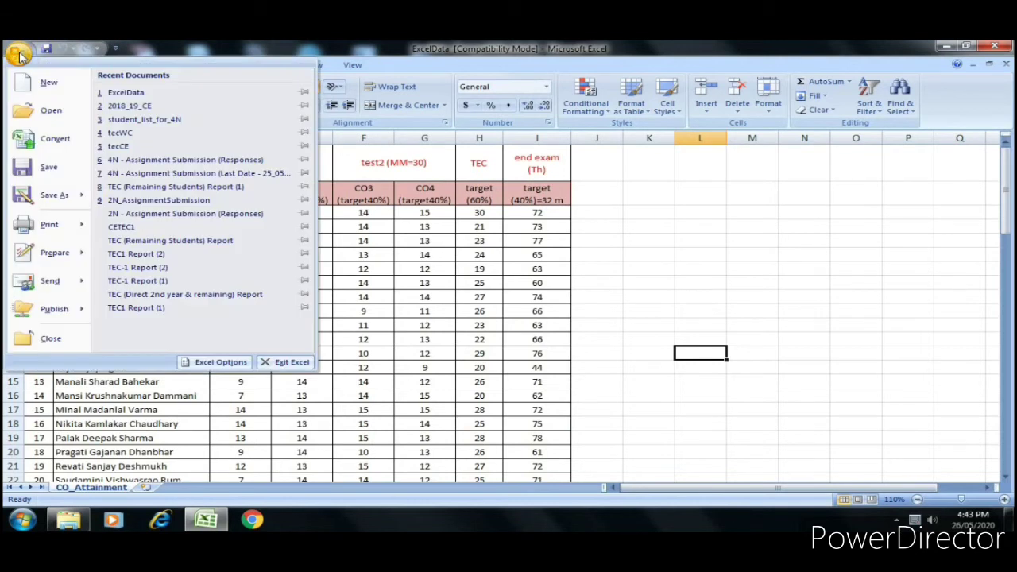
mouse_move(40, 258)
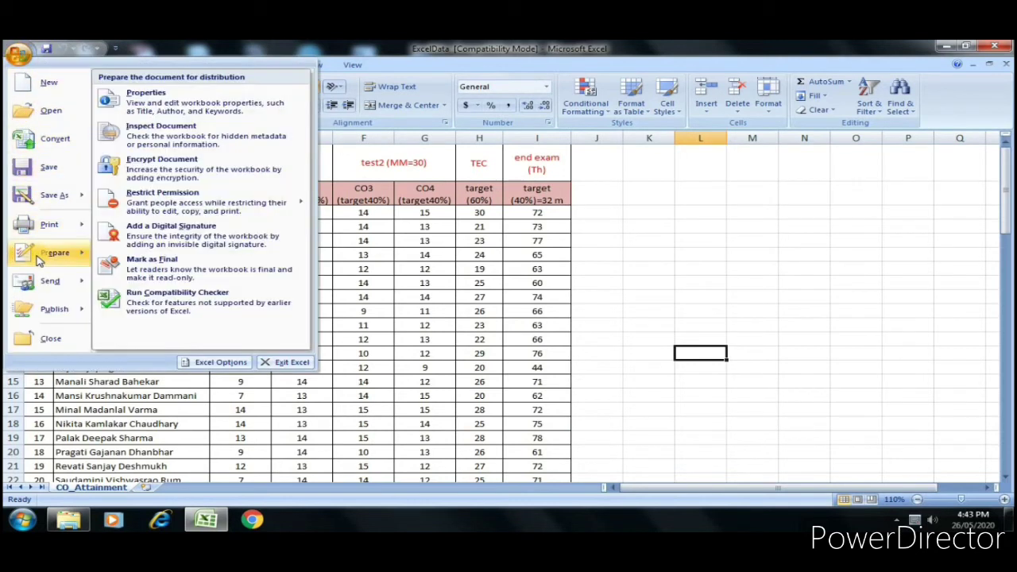
click(184, 176)
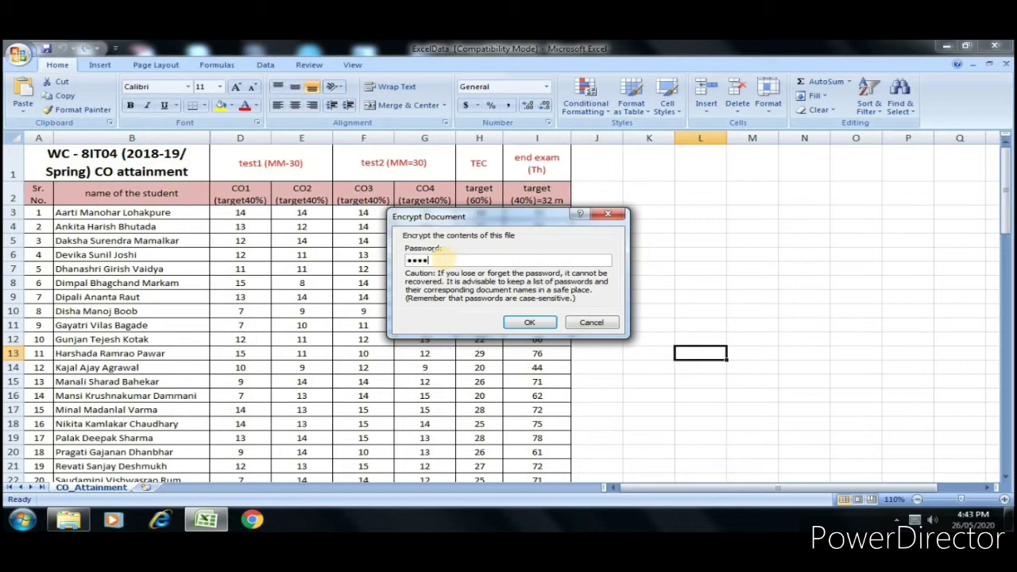
click(517, 323)
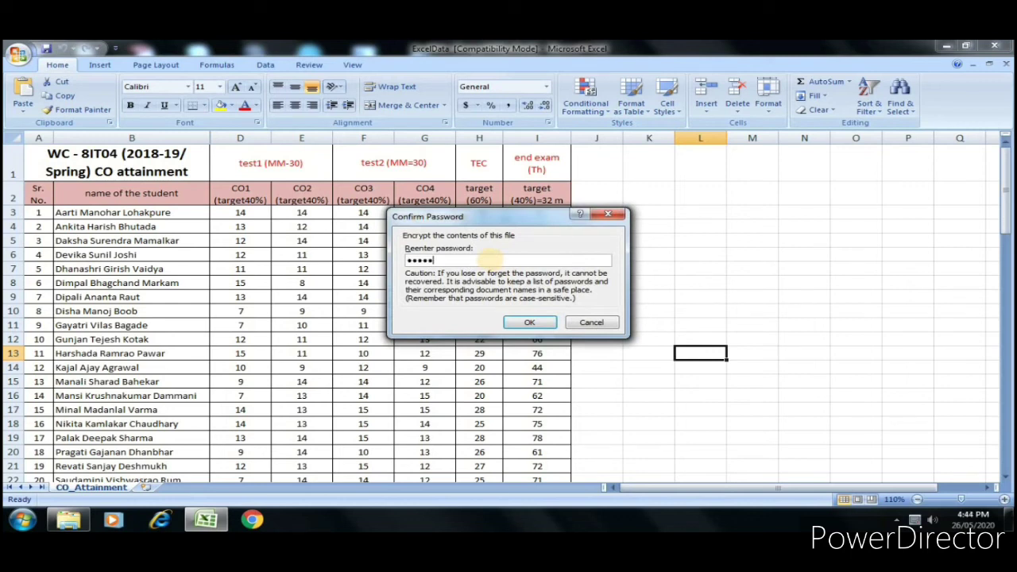
click(524, 322)
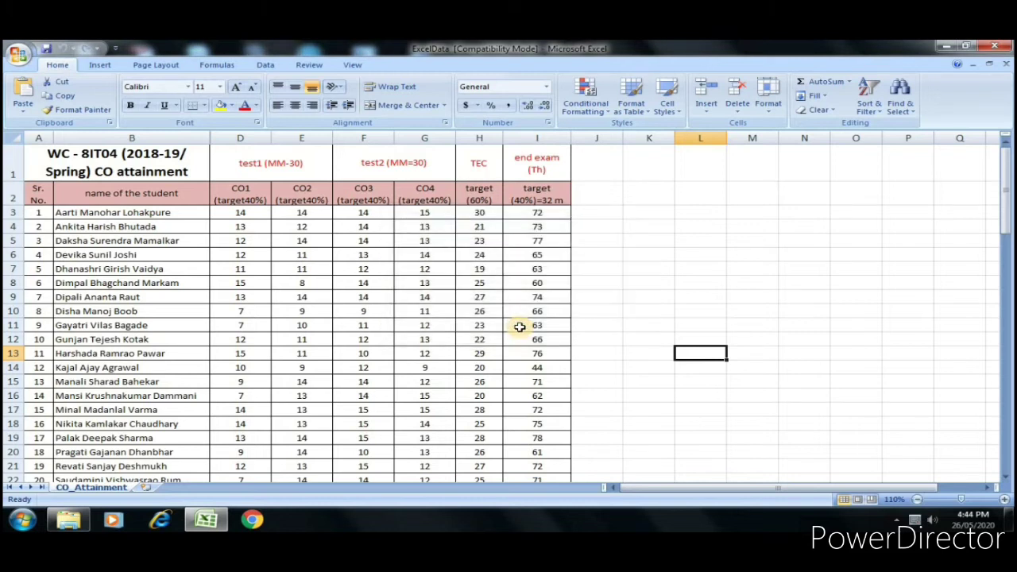
Step: Close ExcelData, saving it as ExcelData.xls despite the compatibility warnings
click(1005, 49)
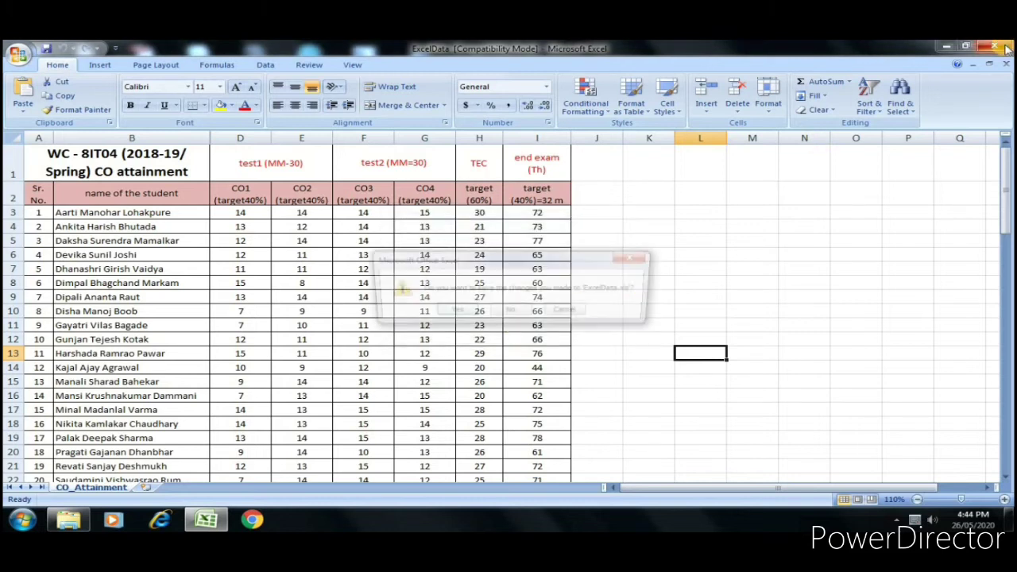
click(459, 313)
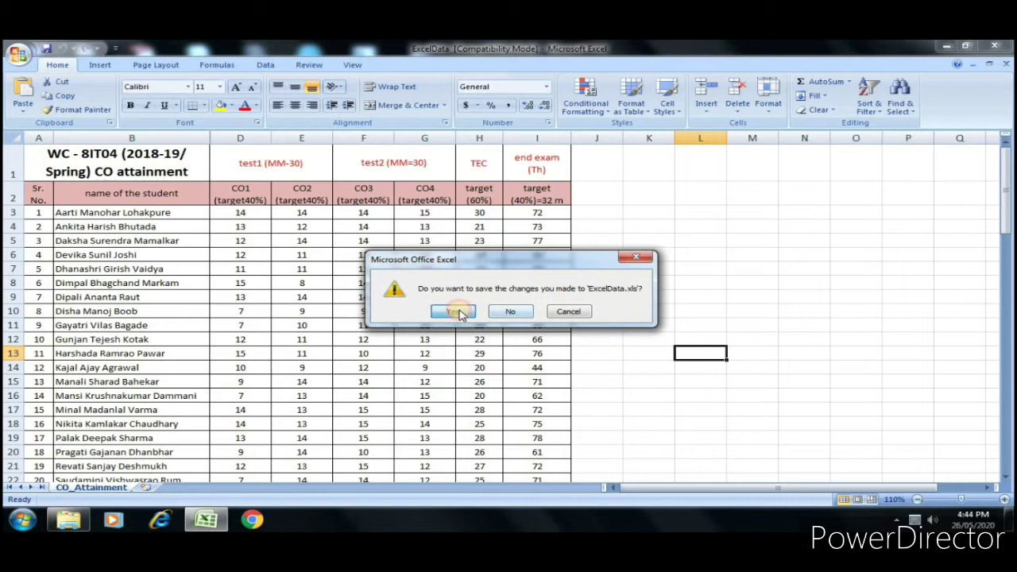
click(566, 366)
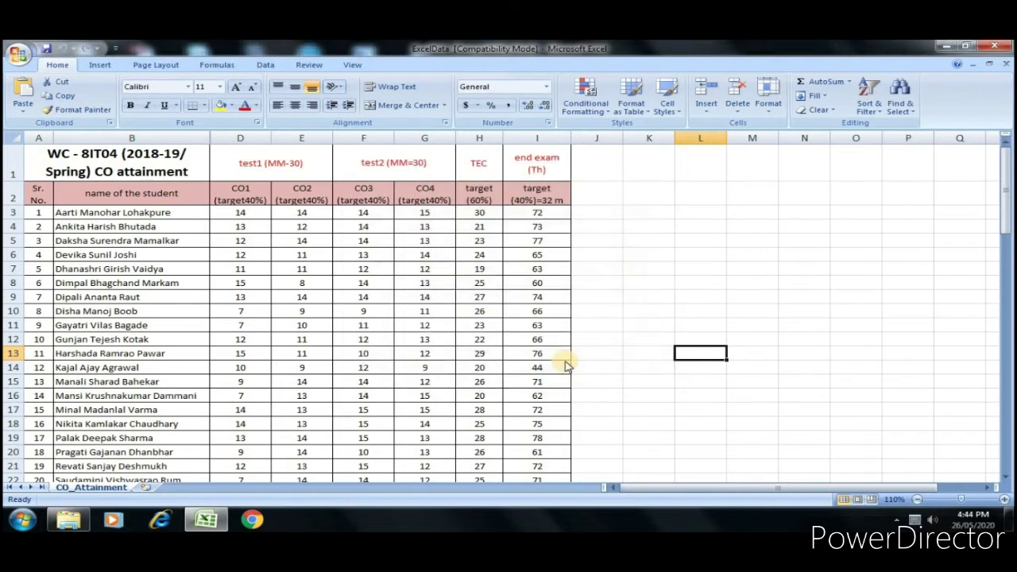
click(368, 300)
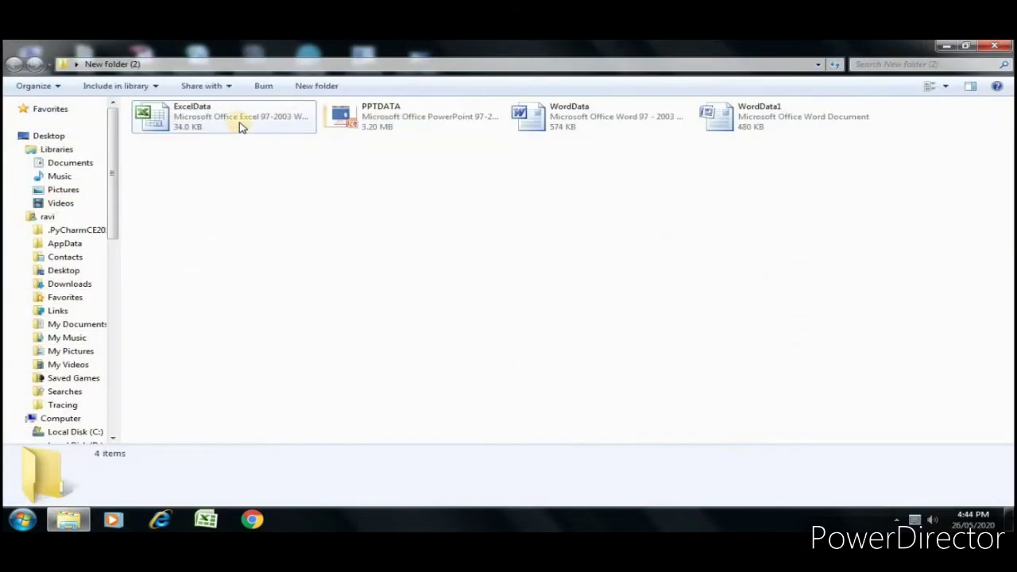
Step: Reopen ExcelData with its password and change the title in cell B1 to XCSVS
double_click(242, 127)
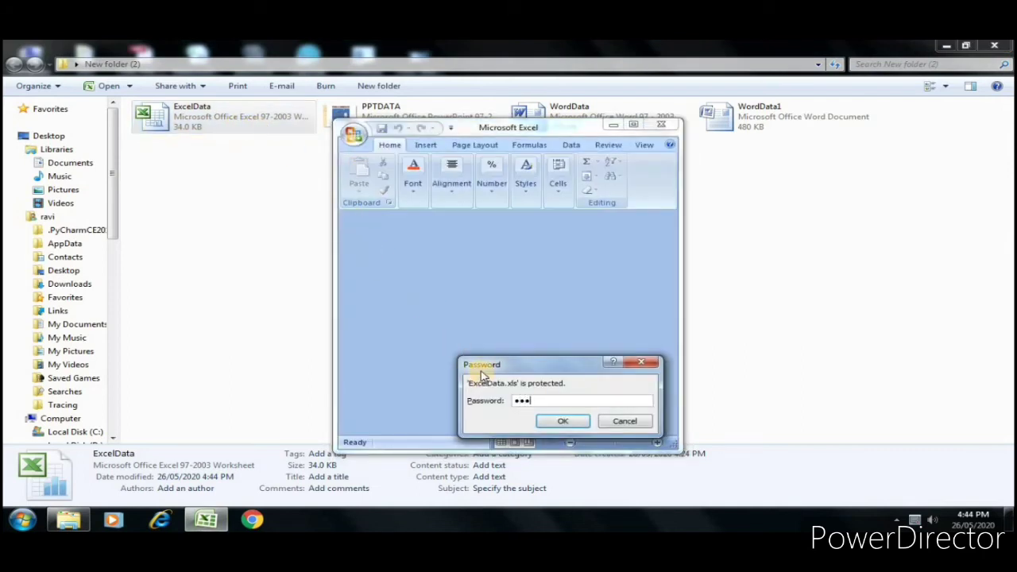
click(572, 422)
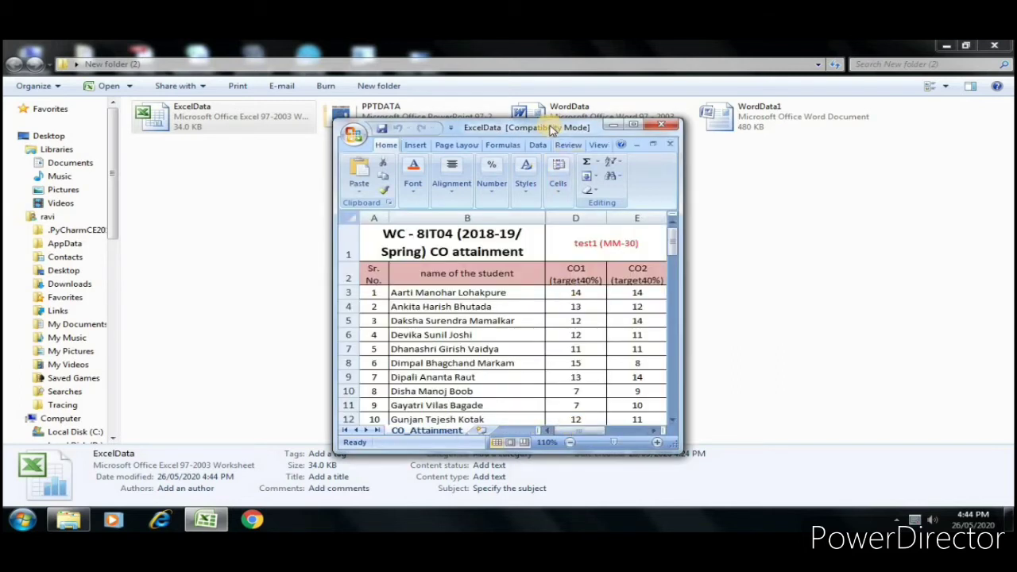
double_click(551, 130)
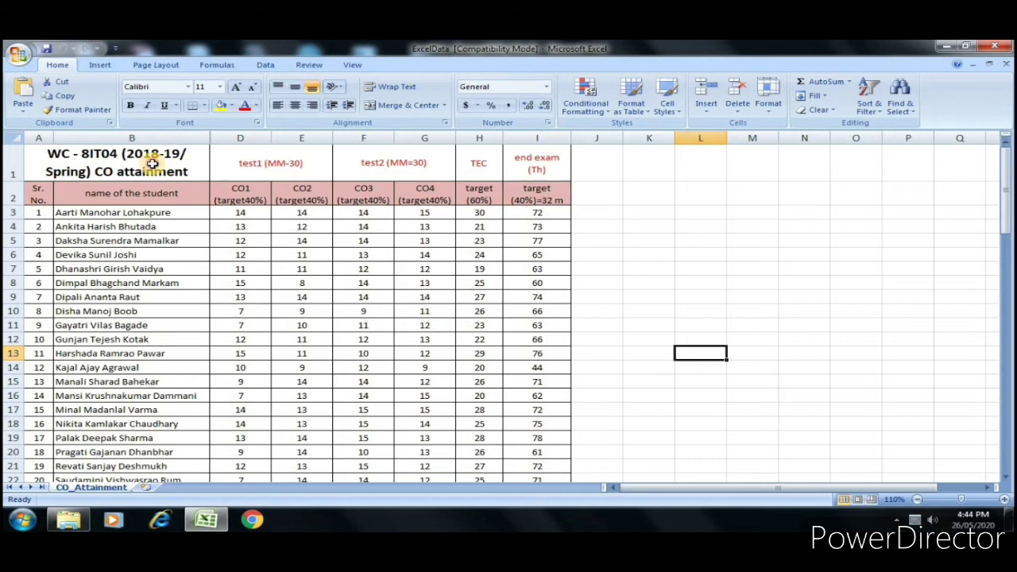
text(xCSVS)
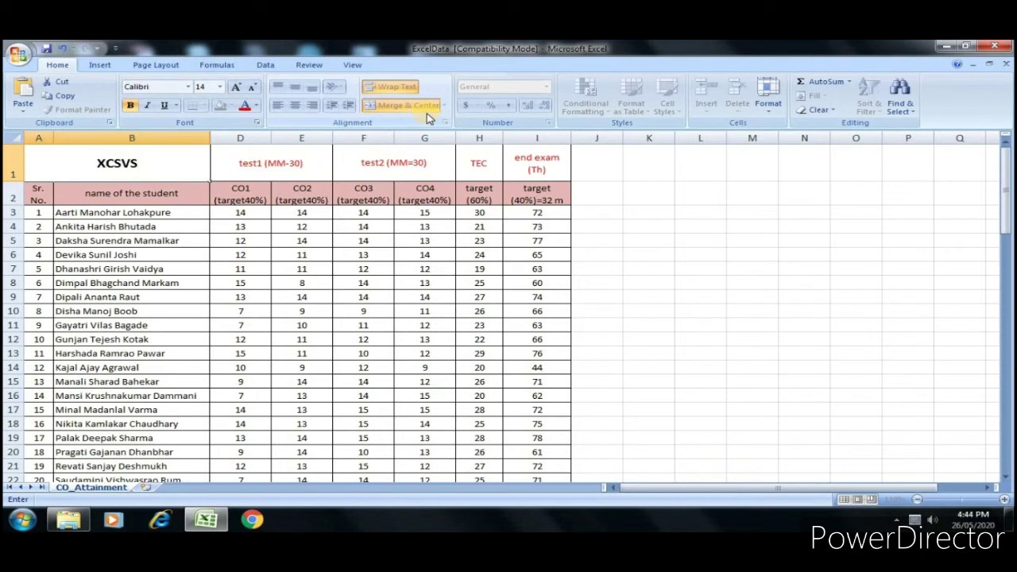
click(627, 242)
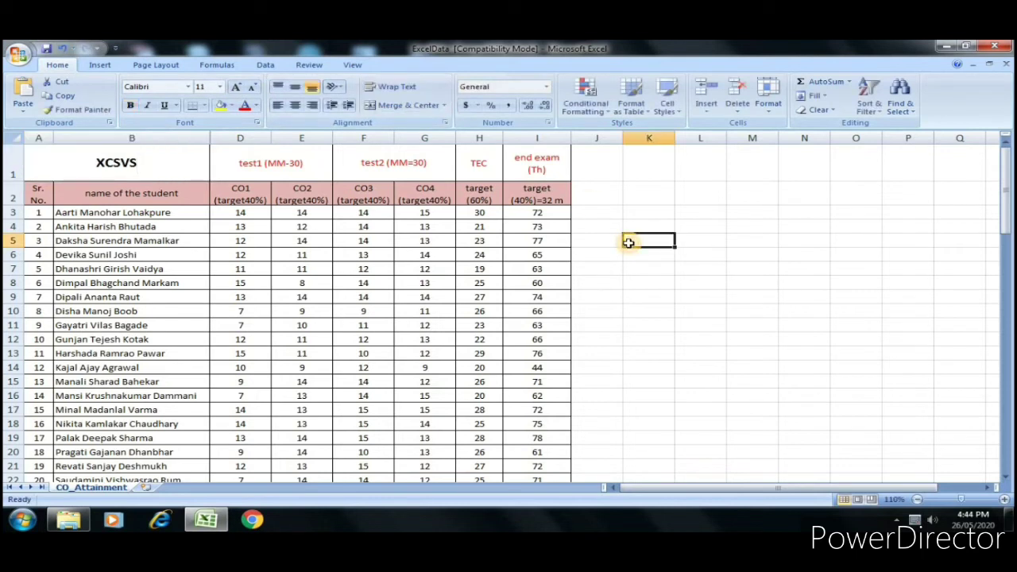
click(309, 65)
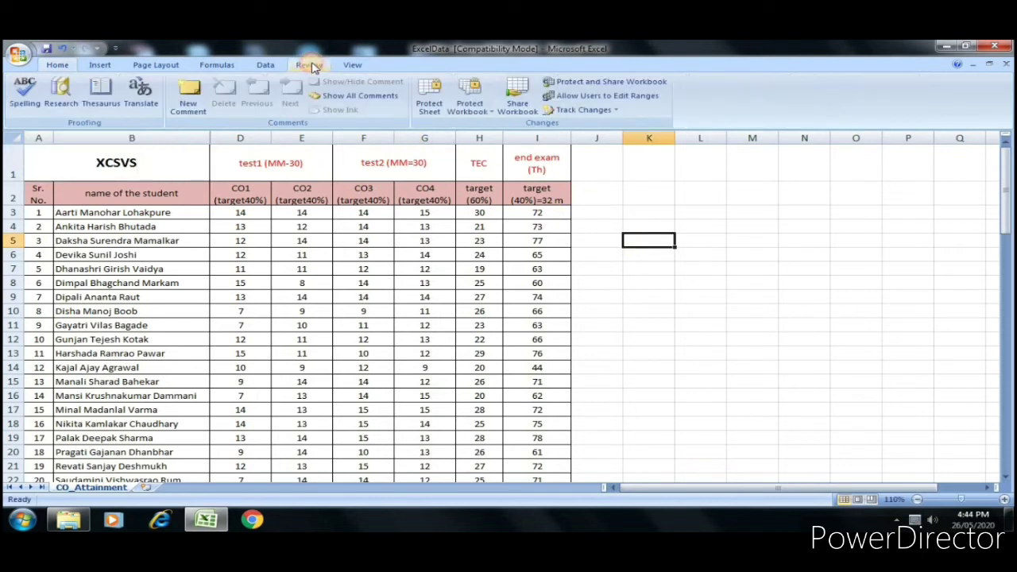
Step: Password-protect the sheet, allowing format cells/columns/rows, insert columns/rows/hyperlinks, and delete columns
click(429, 111)
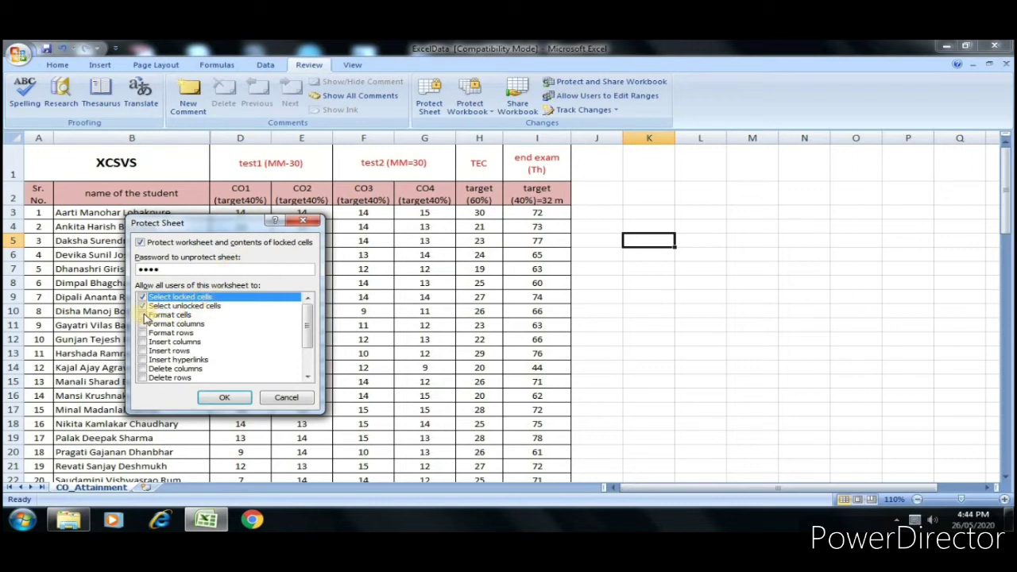
click(143, 316)
click(142, 324)
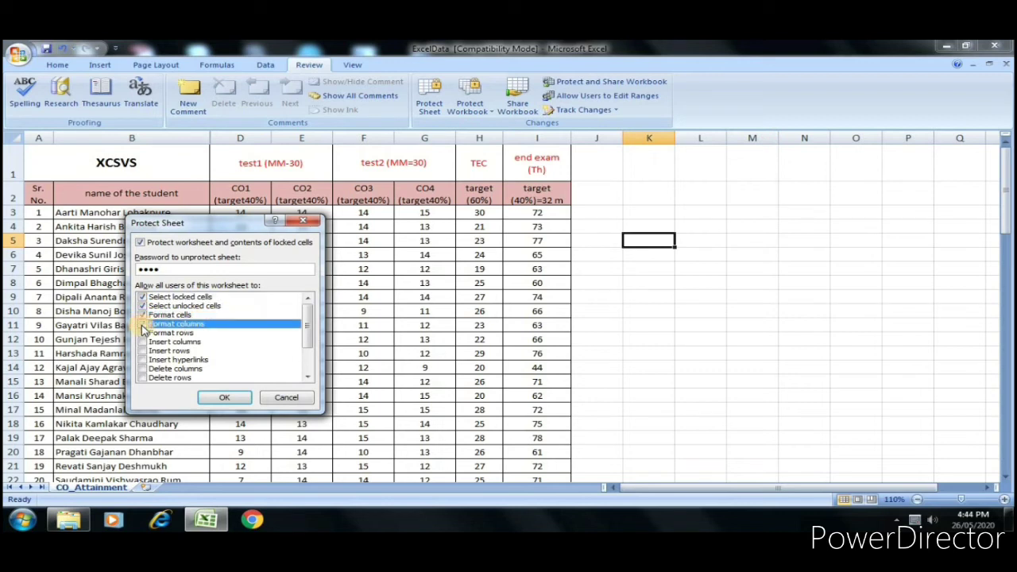
click(143, 332)
click(142, 342)
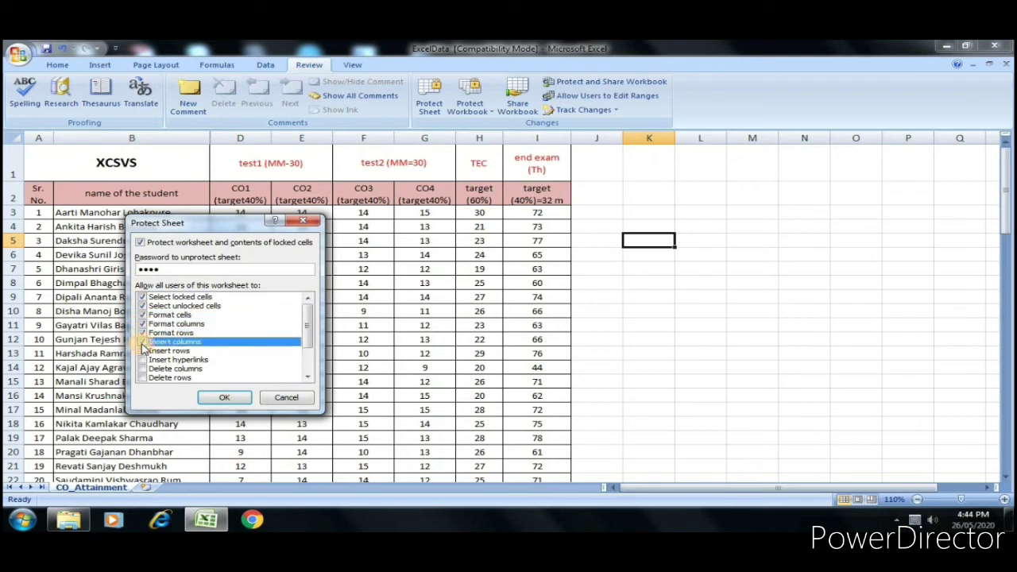
click(143, 351)
click(142, 360)
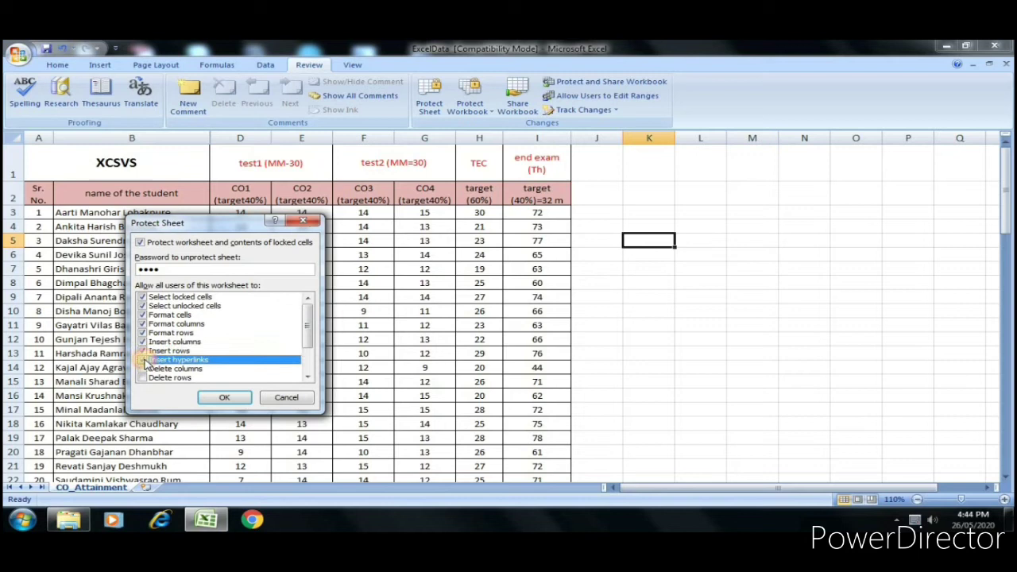
click(142, 369)
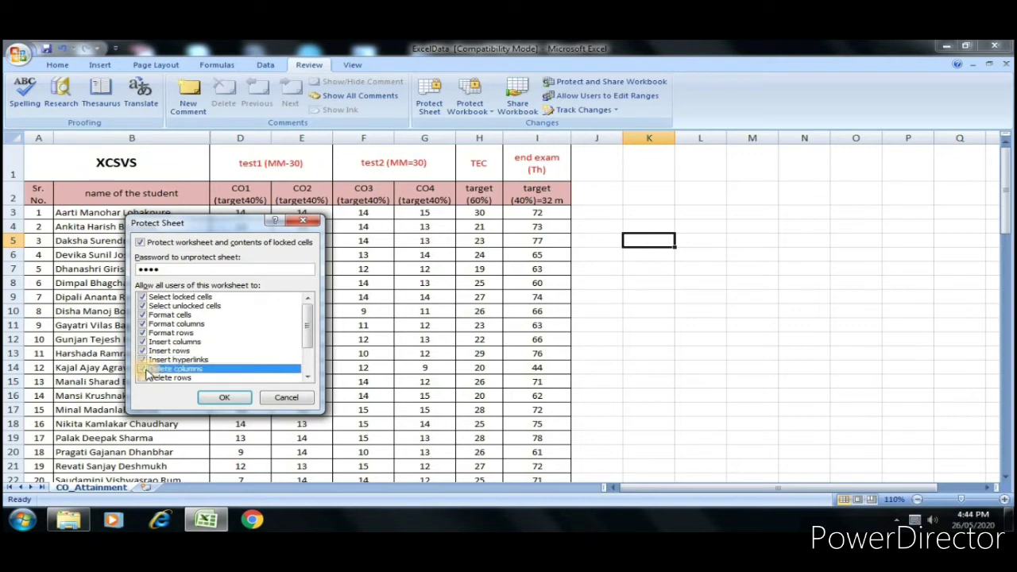
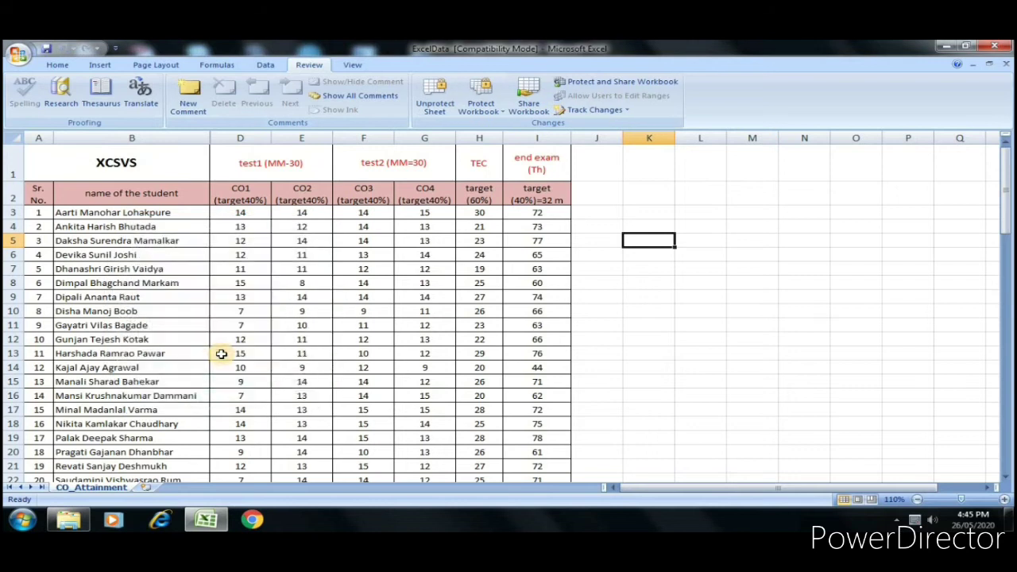
Step: Save ExcelData in the older file format and close Excel
click(1004, 47)
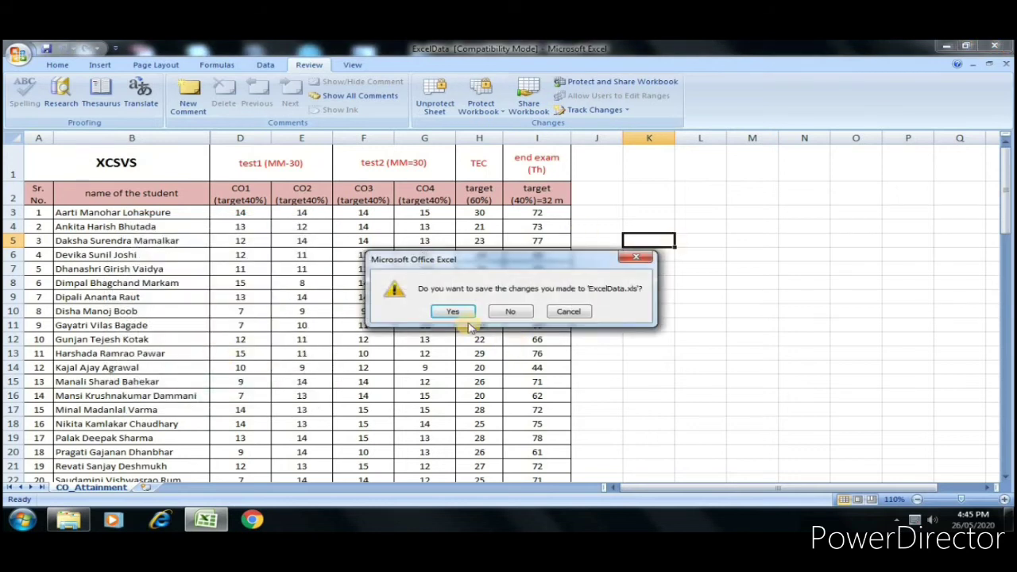
click(468, 313)
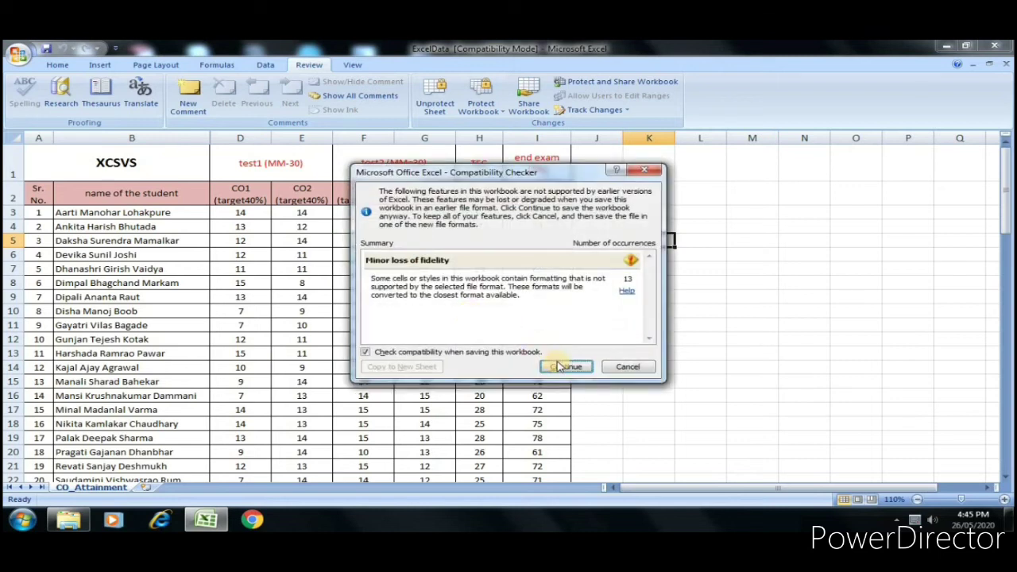
click(566, 366)
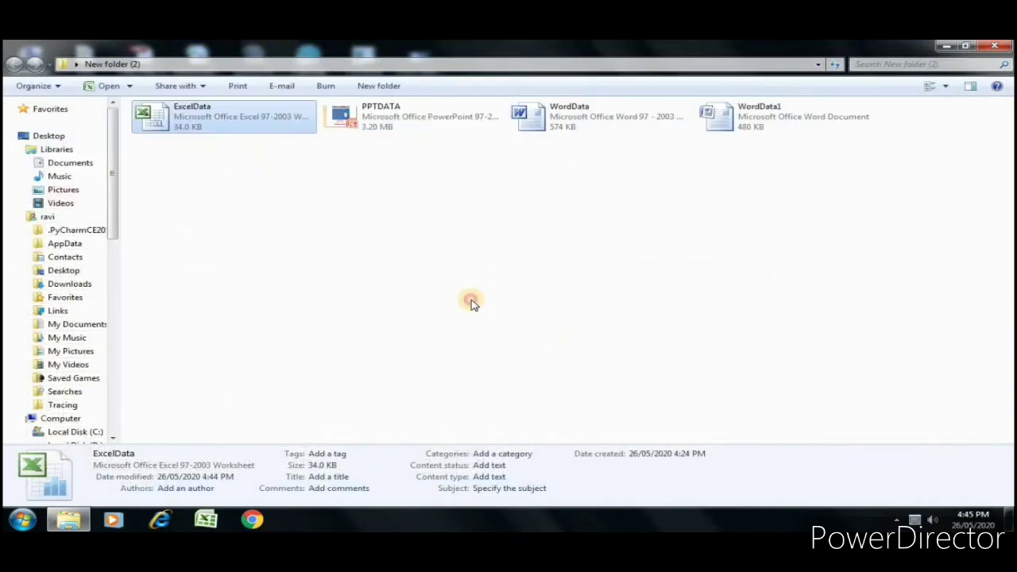
Step: Reopen ExcelData from Explorer with its opening password to show the CO_Attainment sheet
click(221, 105)
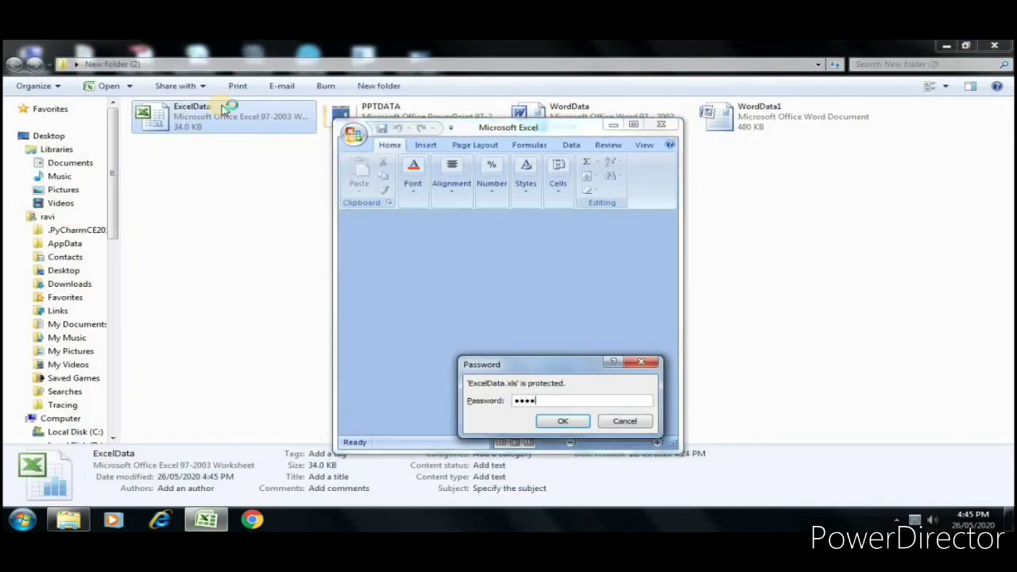
text(5)
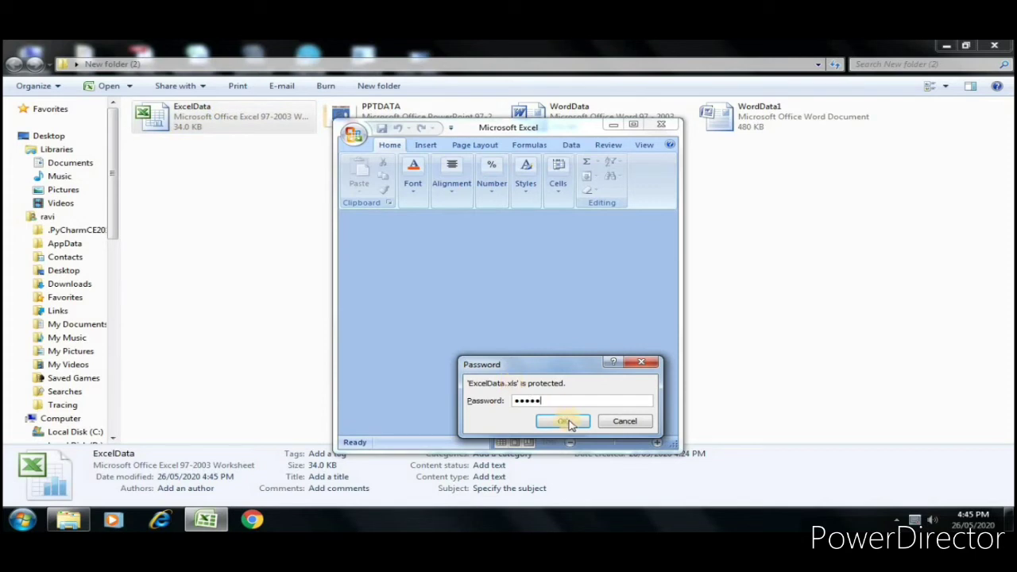
click(563, 420)
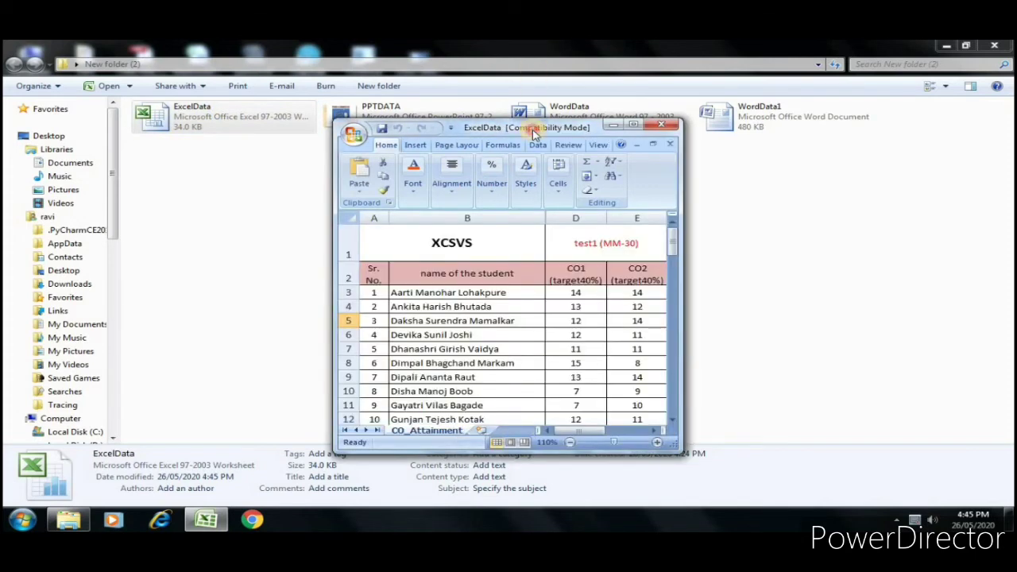
Step: Maximize ExcelData and confirm the XCSVS title cell refuses edits as protected and read-only
double_click(534, 132)
click(156, 160)
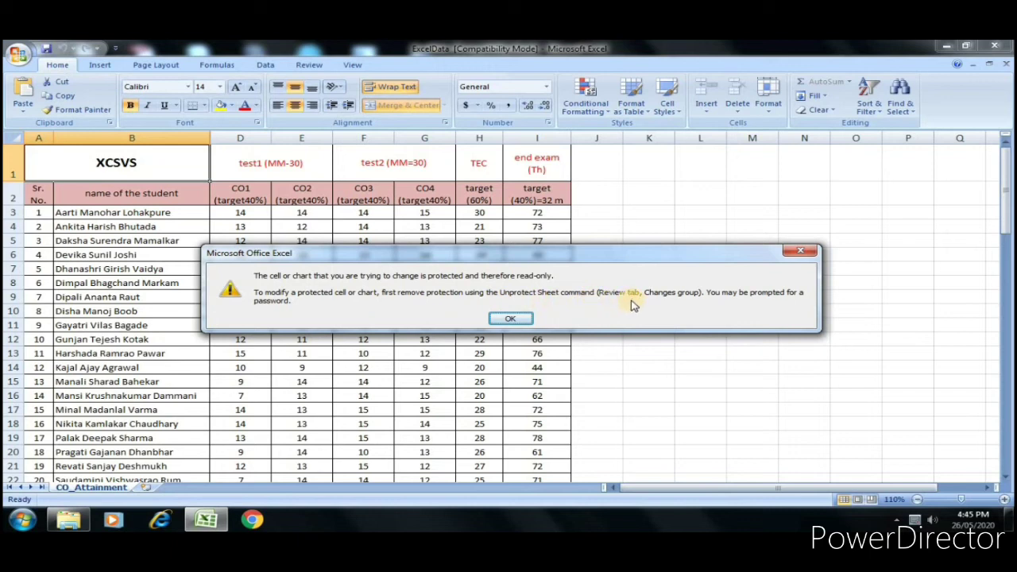
click(517, 319)
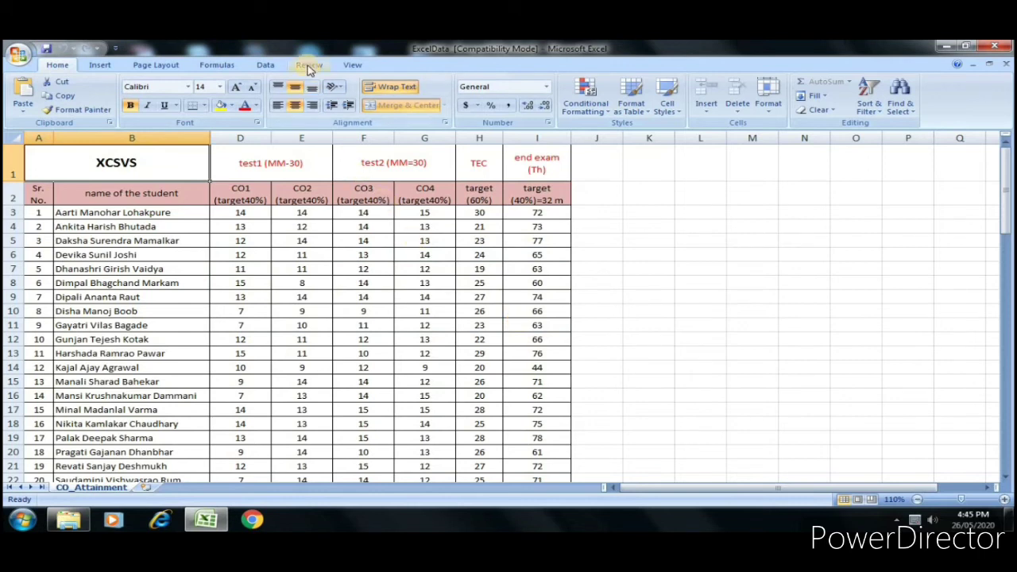
click(309, 67)
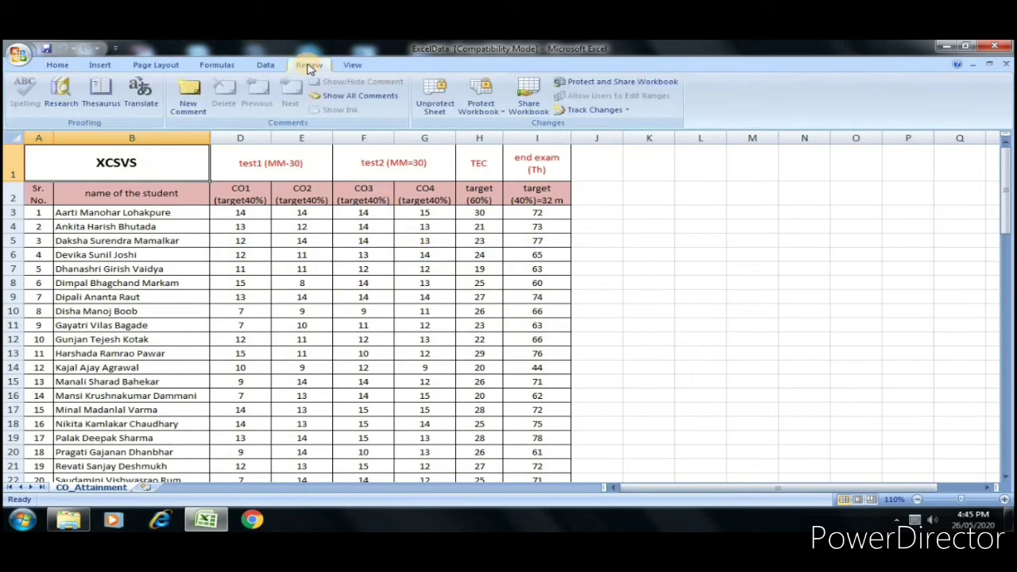
Step: Unprotect the CO_Attainment sheet with its password
click(435, 105)
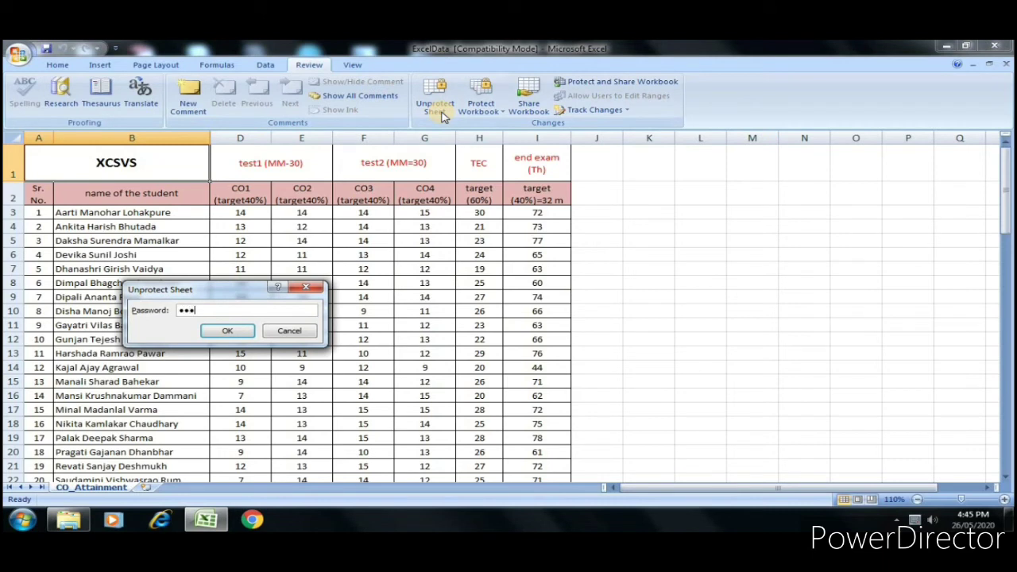
click(236, 330)
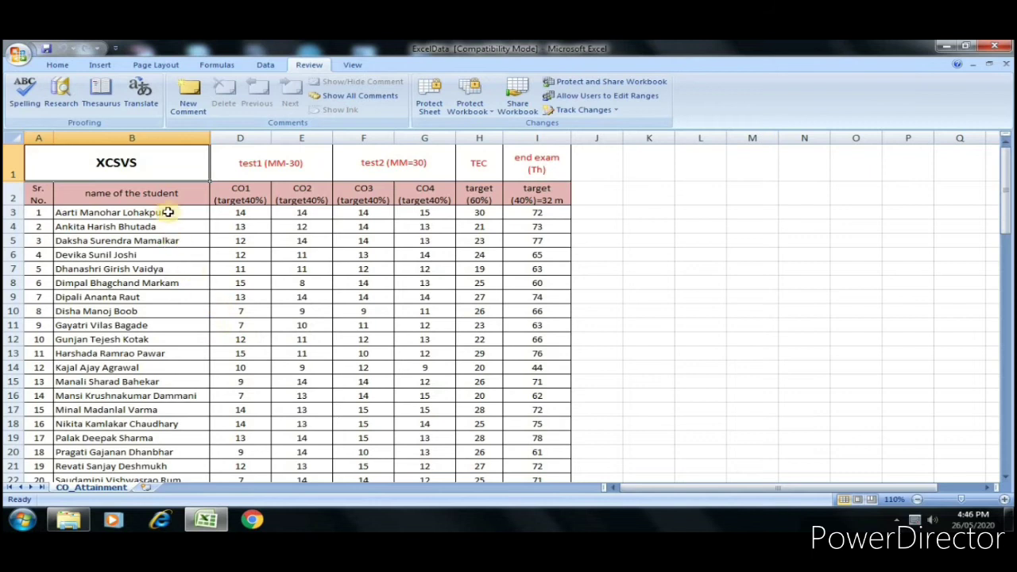
click(165, 226)
Step: Change the title cell B1 from XCSVS to CACACAVVV
click(153, 167)
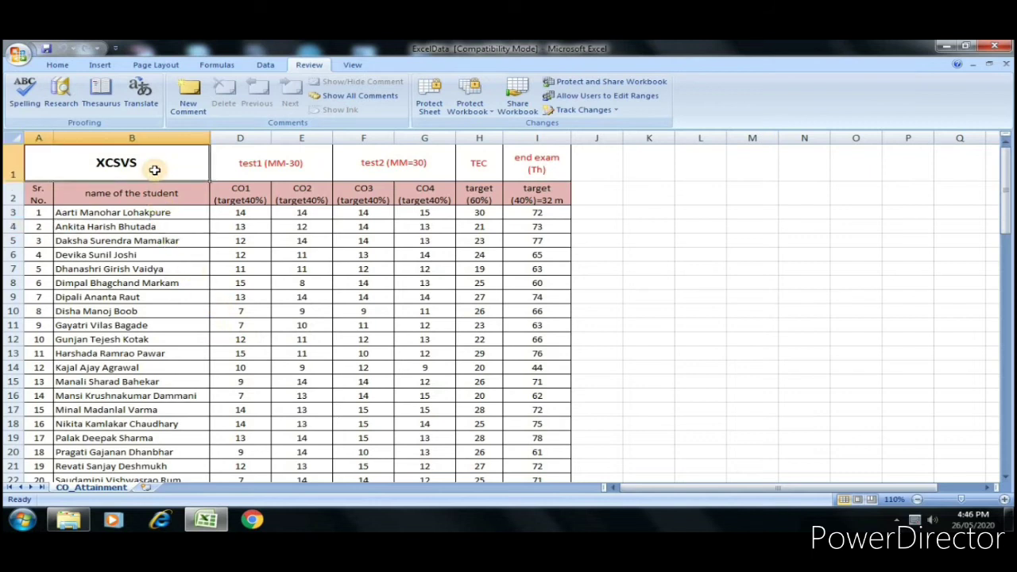
click(59, 67)
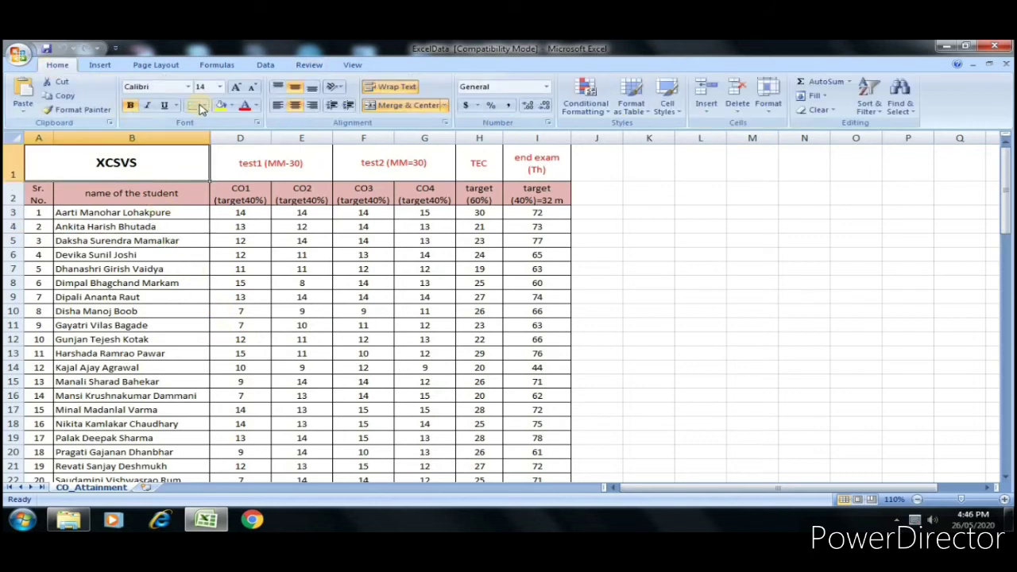
text(CA)
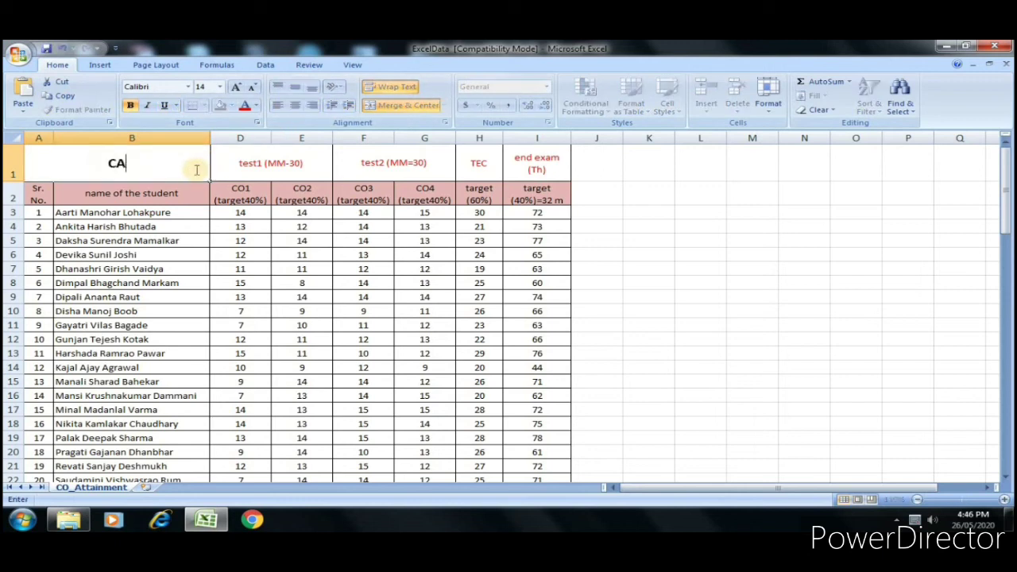
text(CACAVVV)
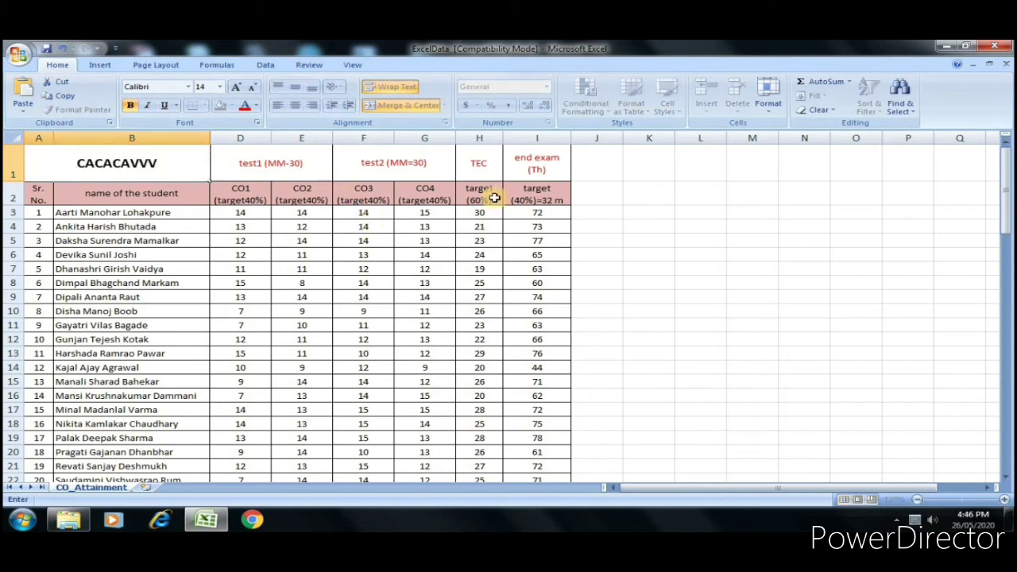
Step: Save ExcelData in the older format and close it
click(1004, 48)
key(Return)
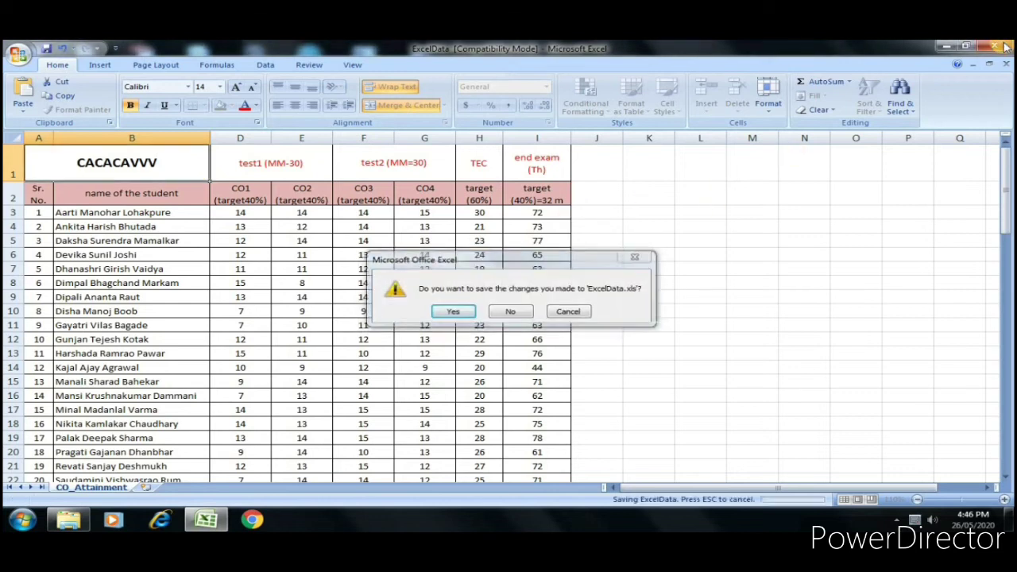
key(Return)
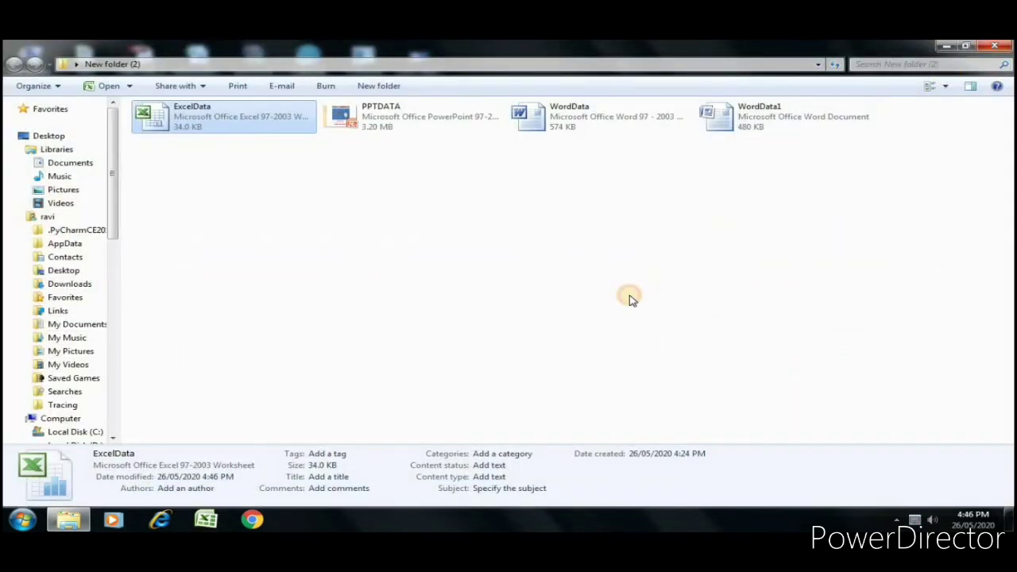
Step: Open PPTDATA.ppt, the 31-slide Web Commerce presentation, in PowerPoint
click(629, 300)
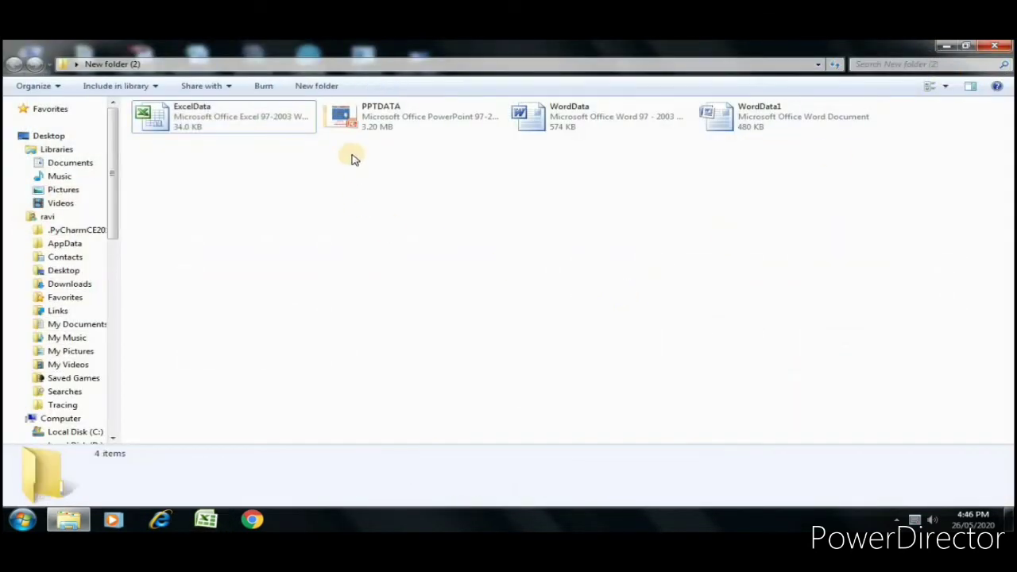
click(383, 134)
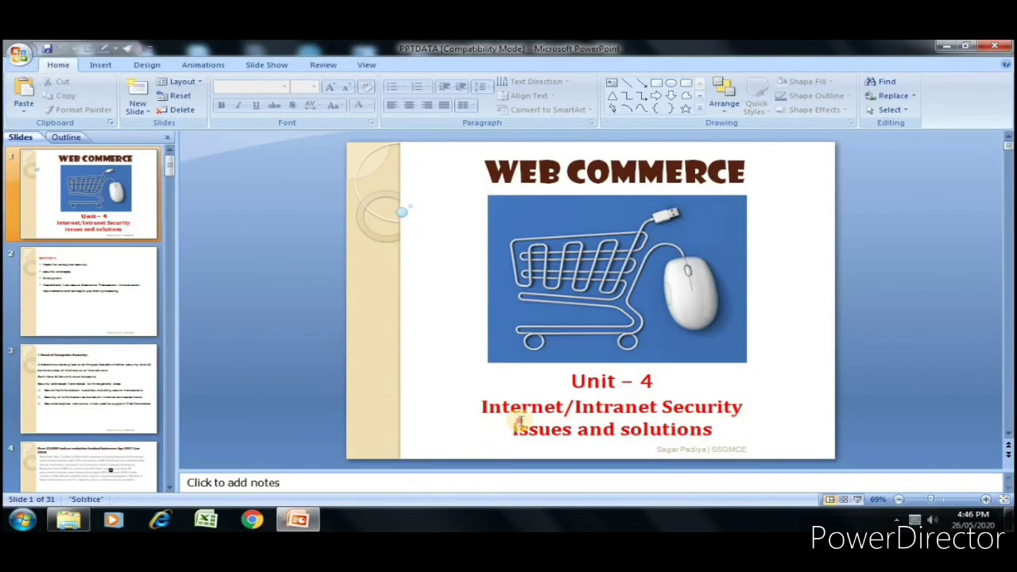
click(518, 429)
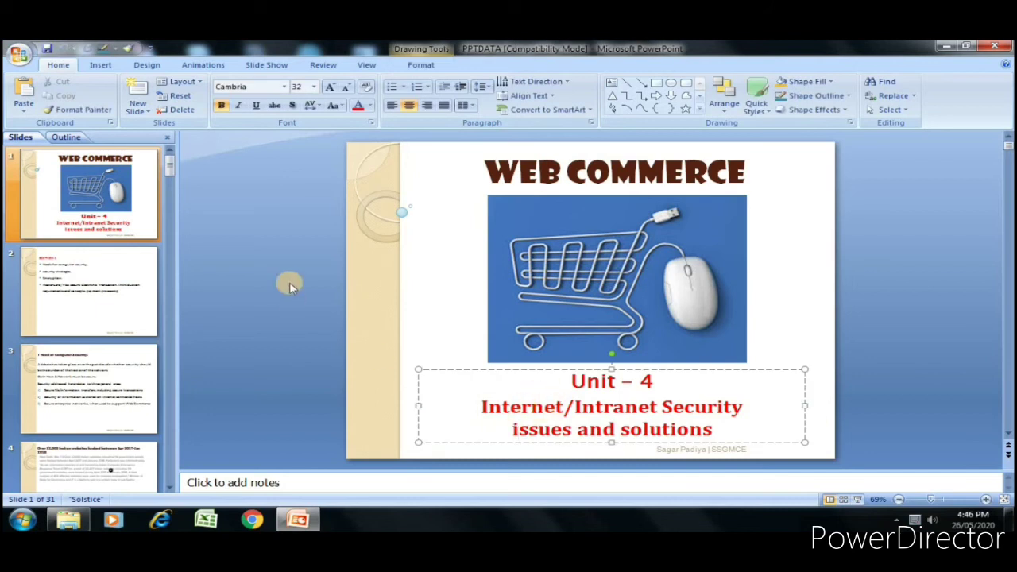
click(19, 54)
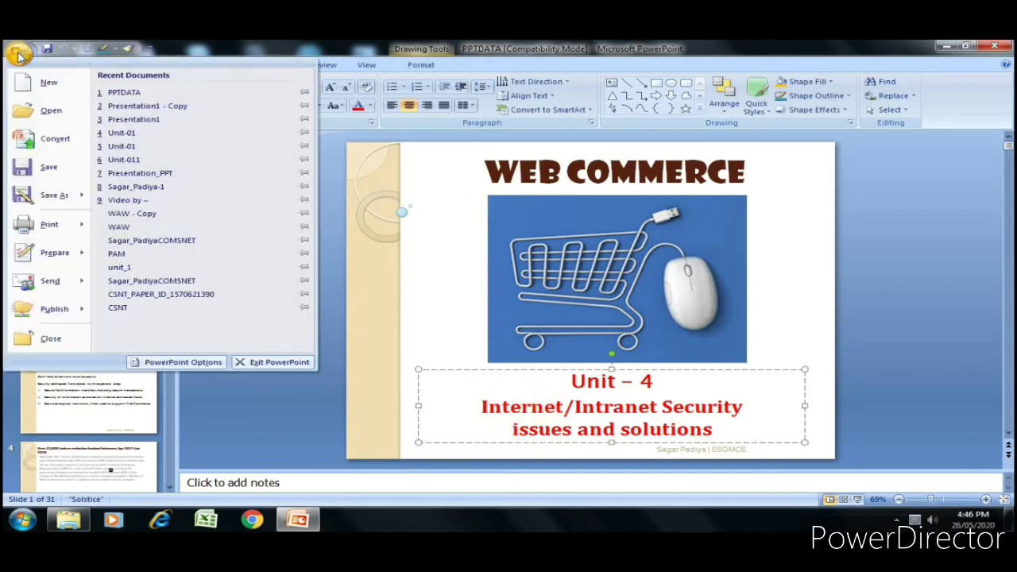
Step: Set and confirm both a password to open and a password to modify for PPTDATA in the Save As General Options
click(53, 198)
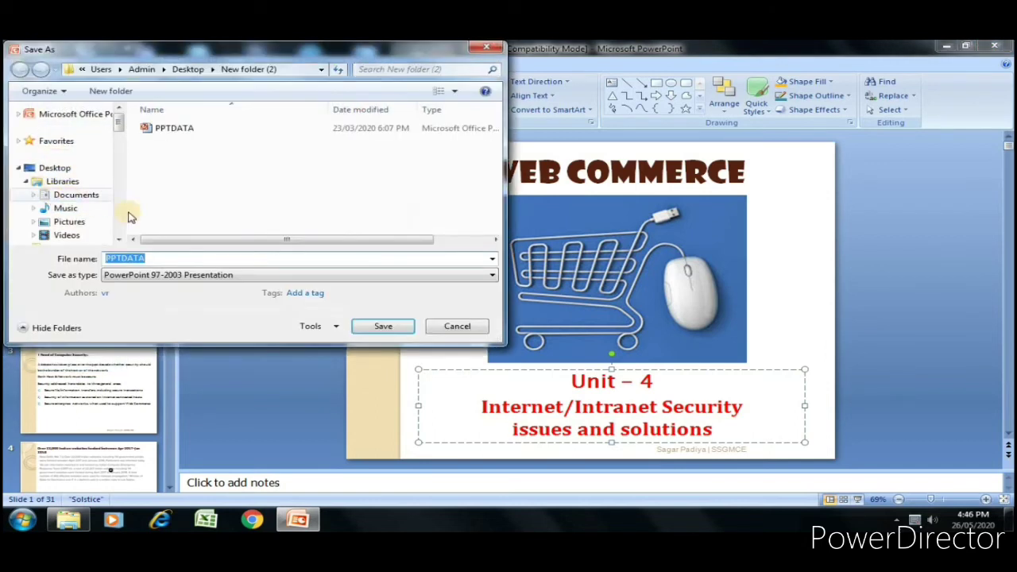
click(338, 328)
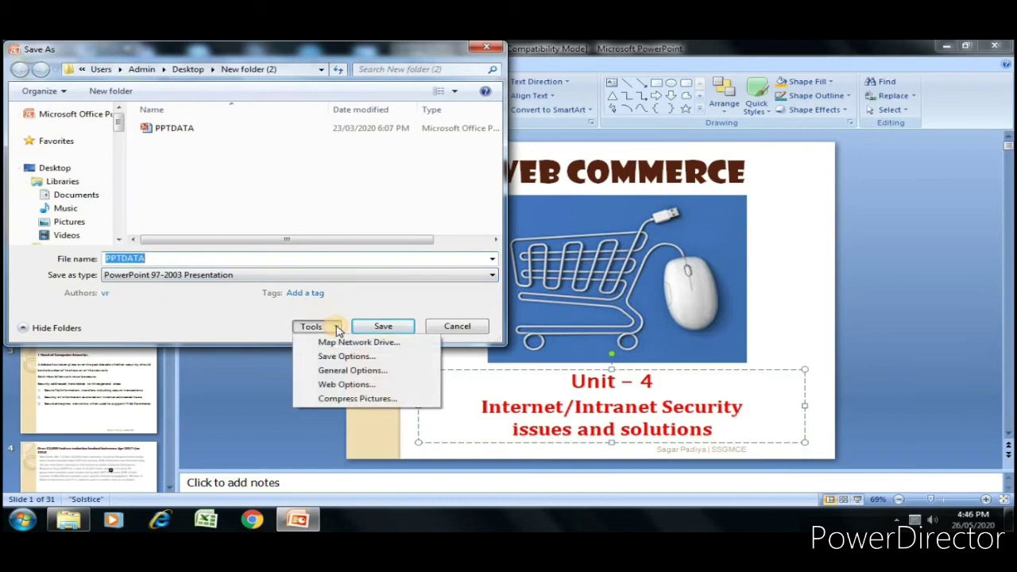
click(350, 370)
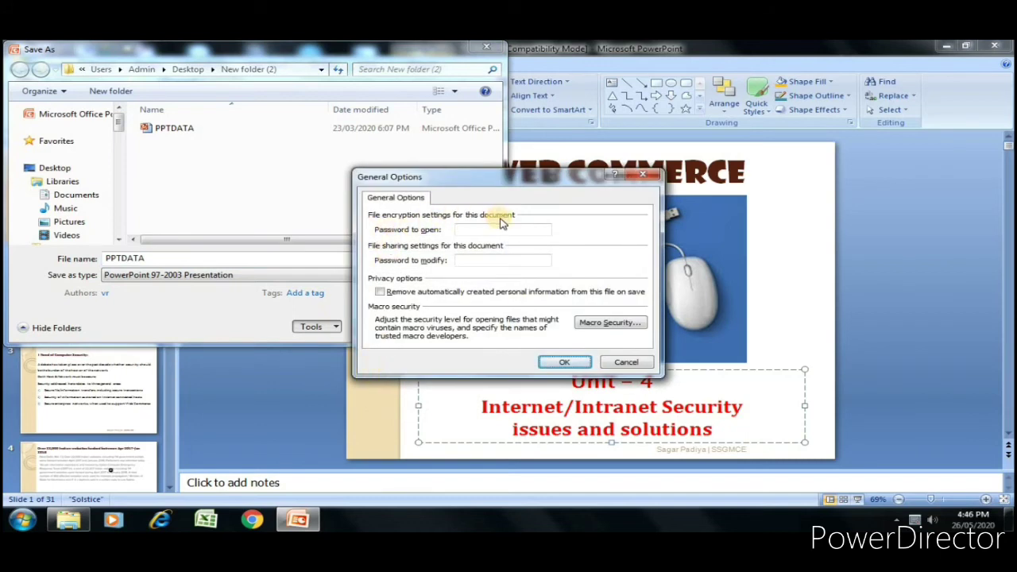
click(473, 230)
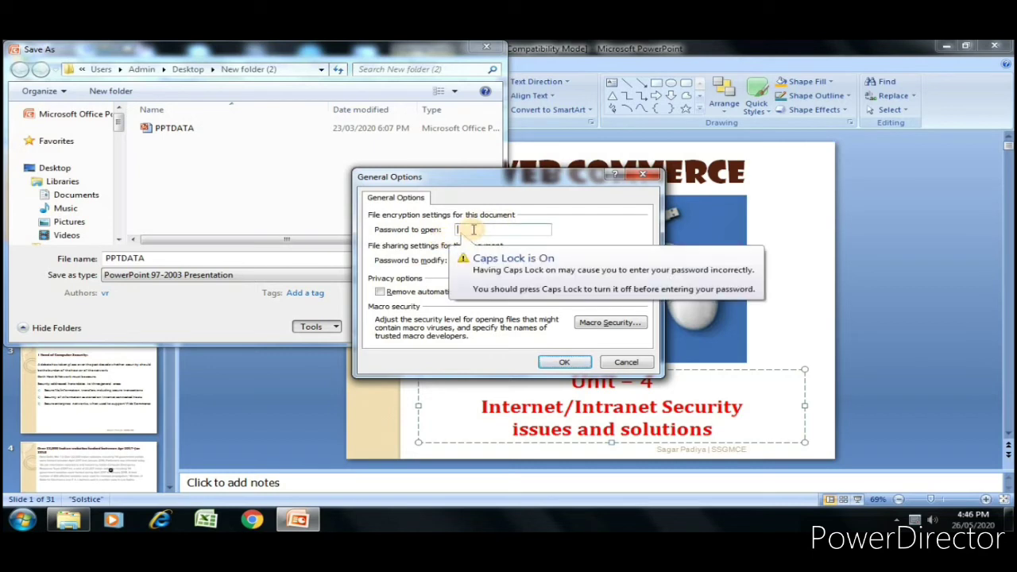
key(Caps_Lock)
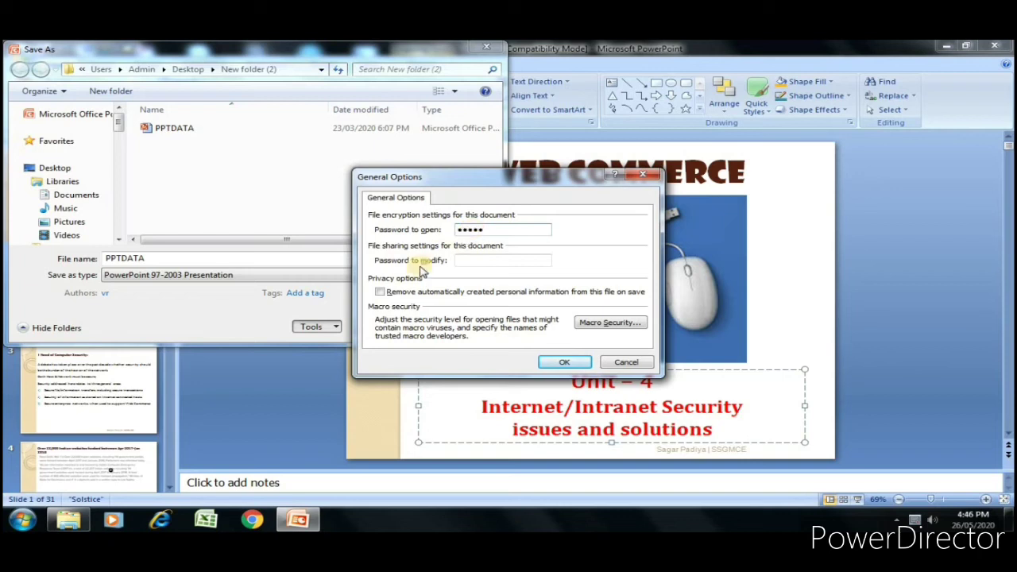
click(469, 260)
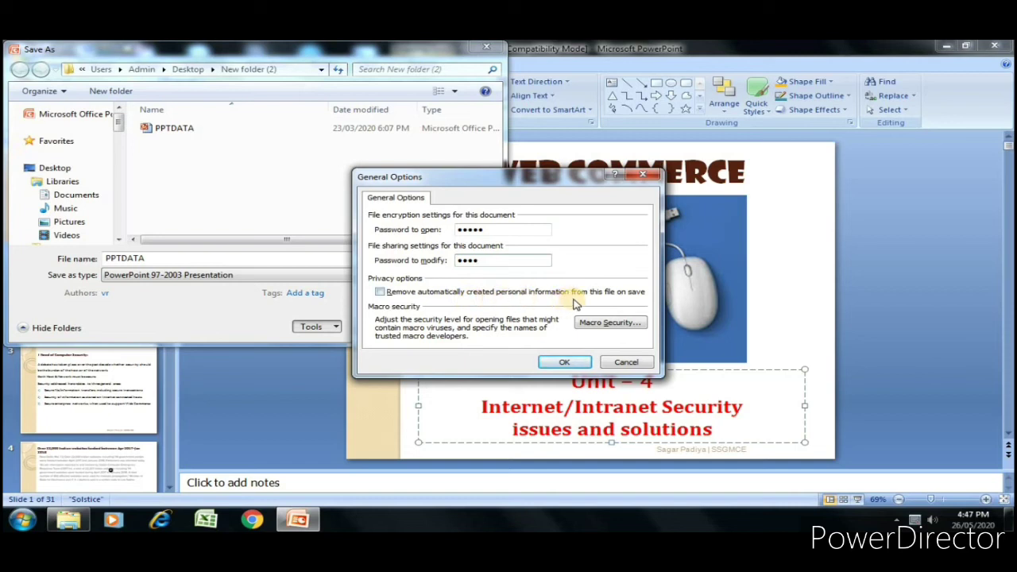
click(563, 361)
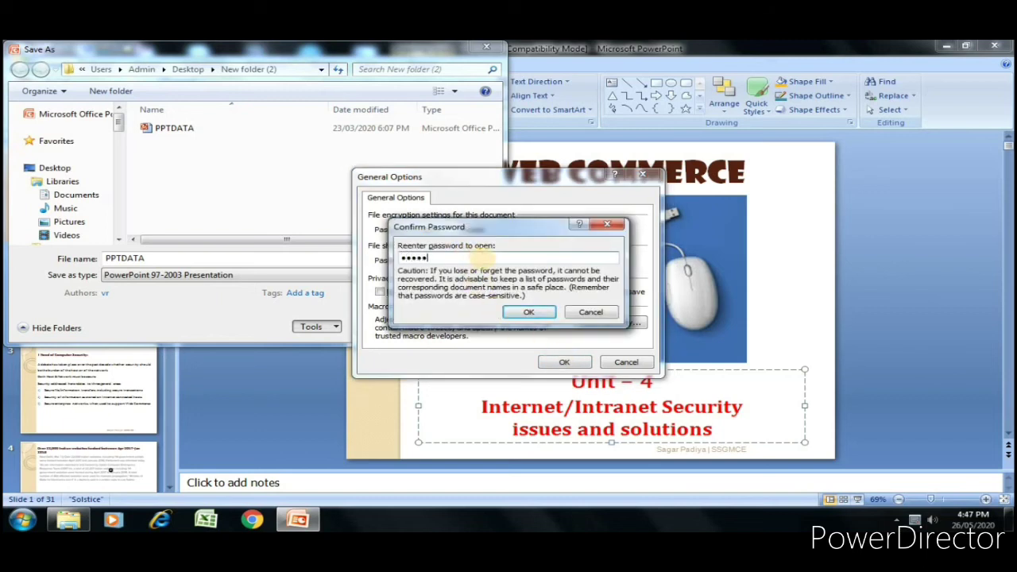
click(527, 311)
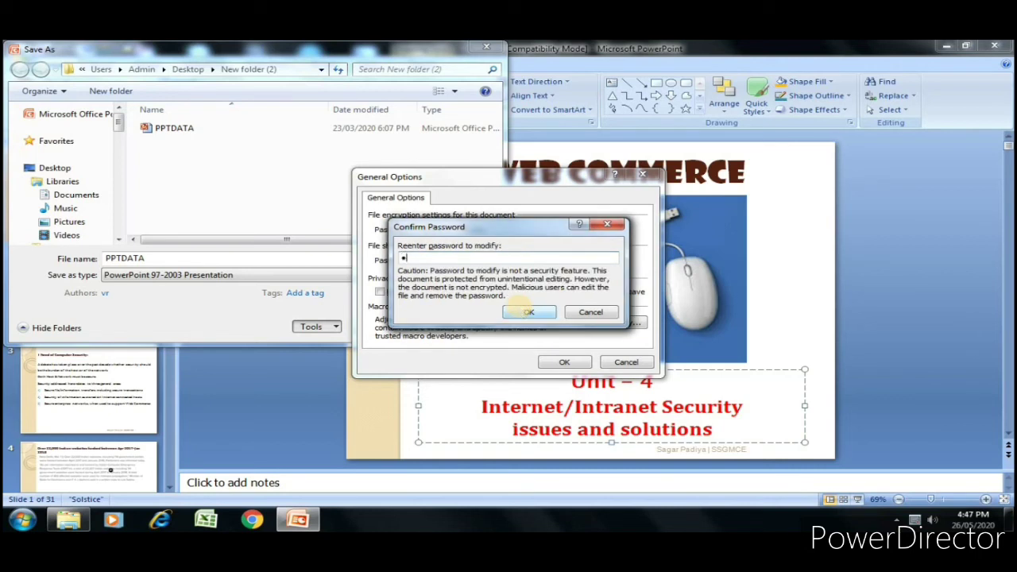
click(537, 313)
key(Return)
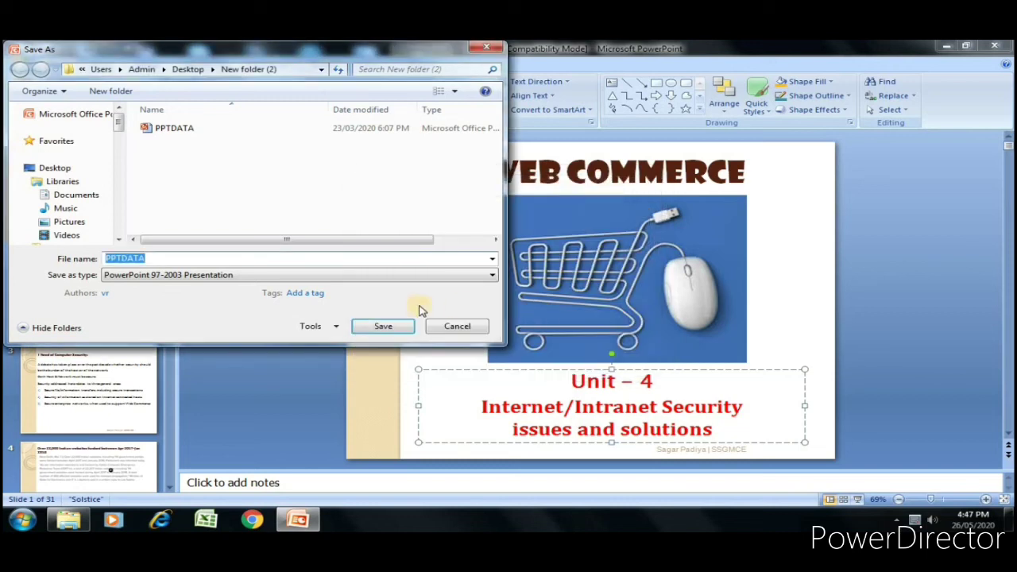
Step: Save the protected presentation as PPTDATA.pptx in the newer format in New folder (2)
click(389, 327)
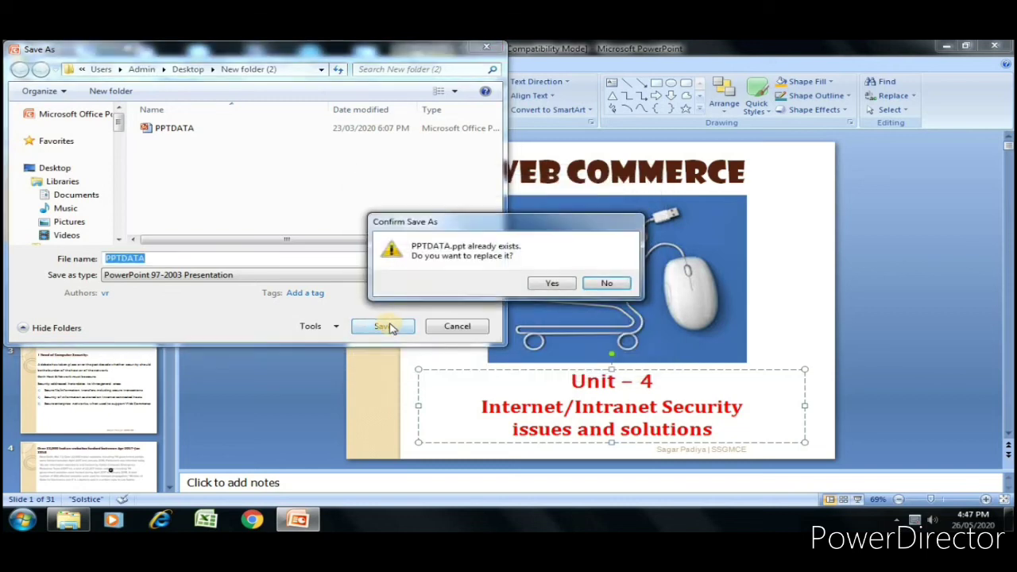
click(547, 286)
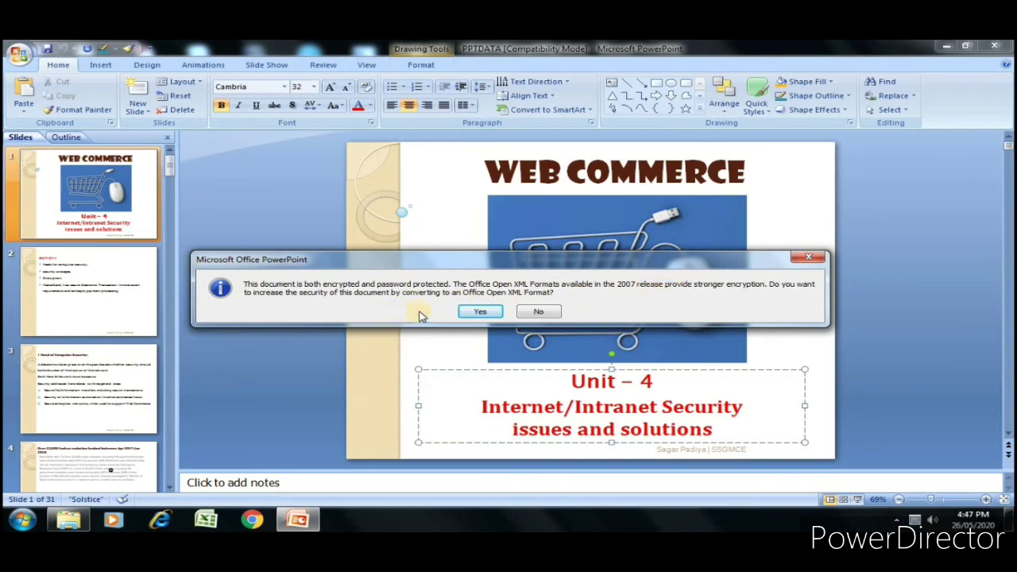
click(480, 312)
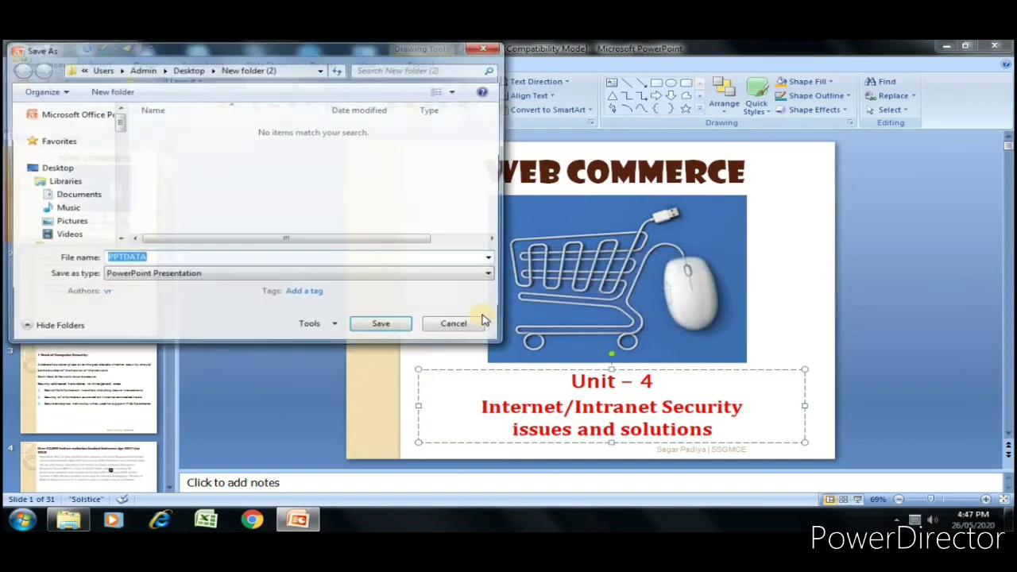
click(394, 328)
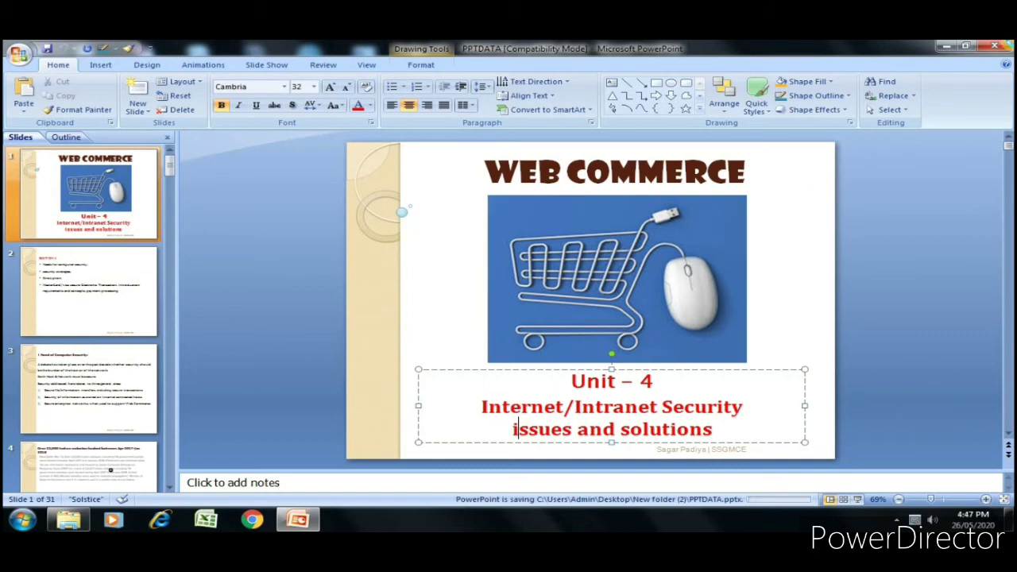
Step: Reopen the 2.57 MB PPTDATA with only its open password, choosing Read Only
click(1004, 46)
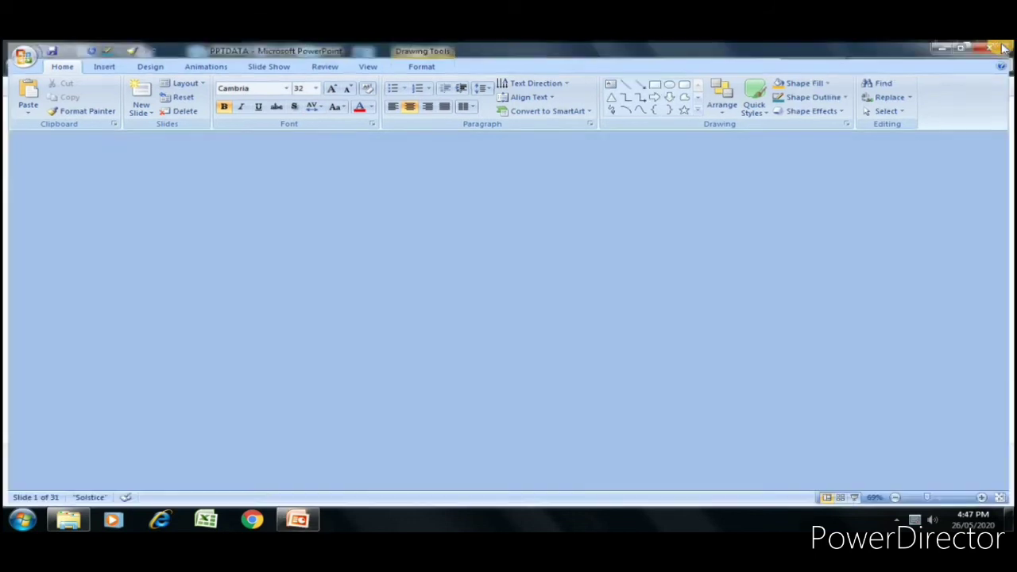
click(645, 204)
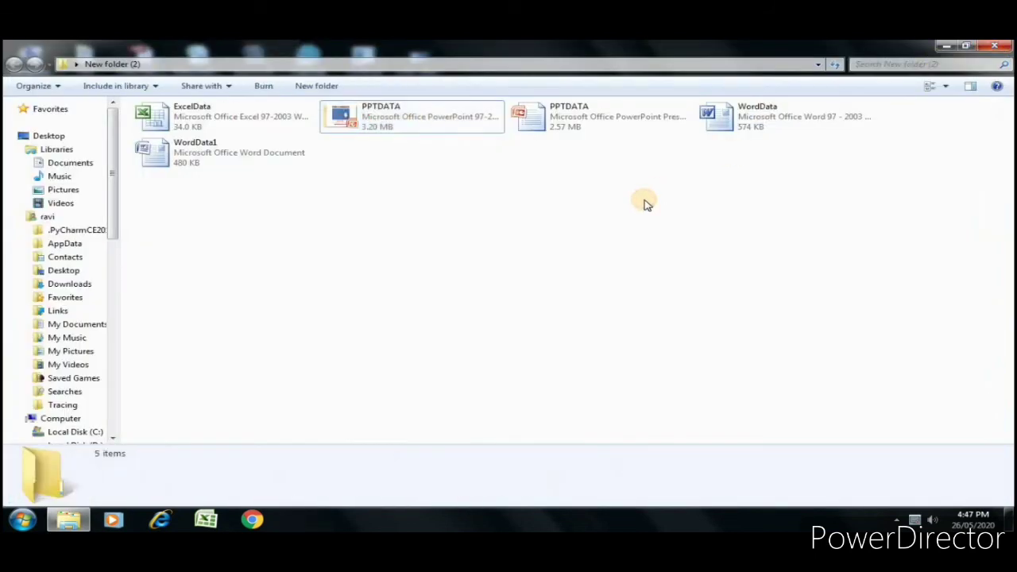
click(584, 132)
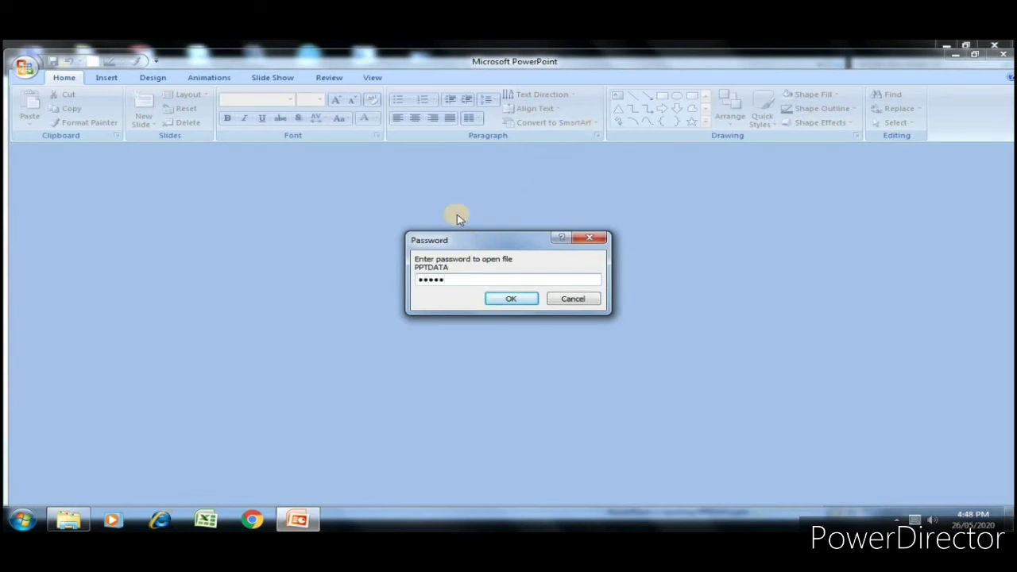
click(509, 298)
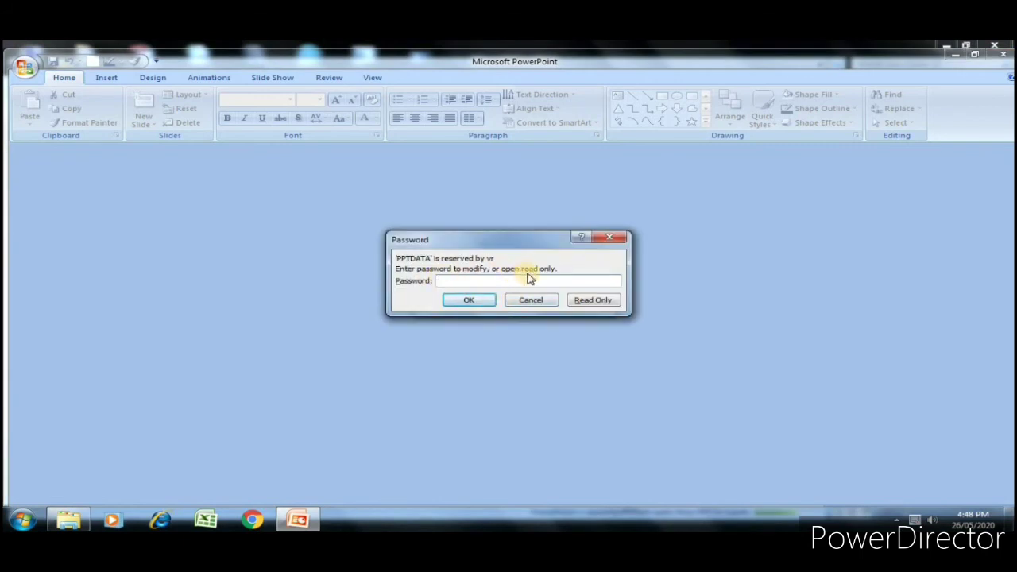
click(580, 301)
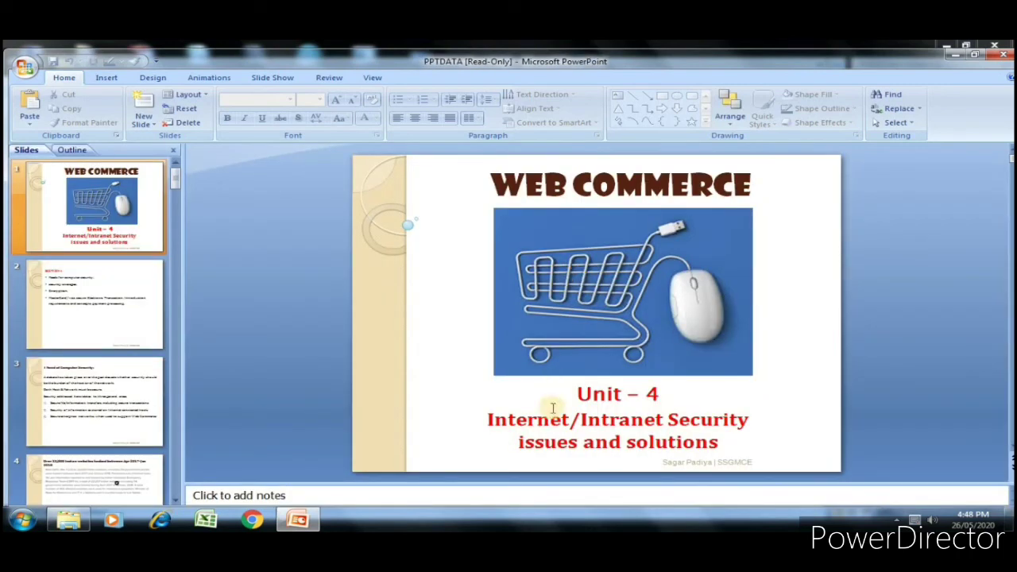
Step: Check that the shopping-cart picture and title can't be edited, then close PPTDATA
click(554, 340)
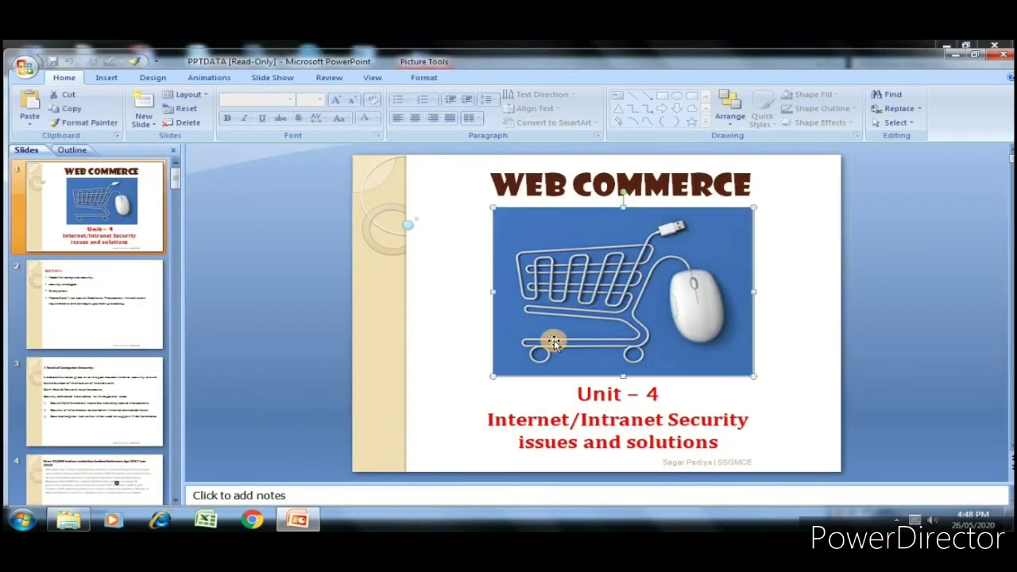
click(555, 423)
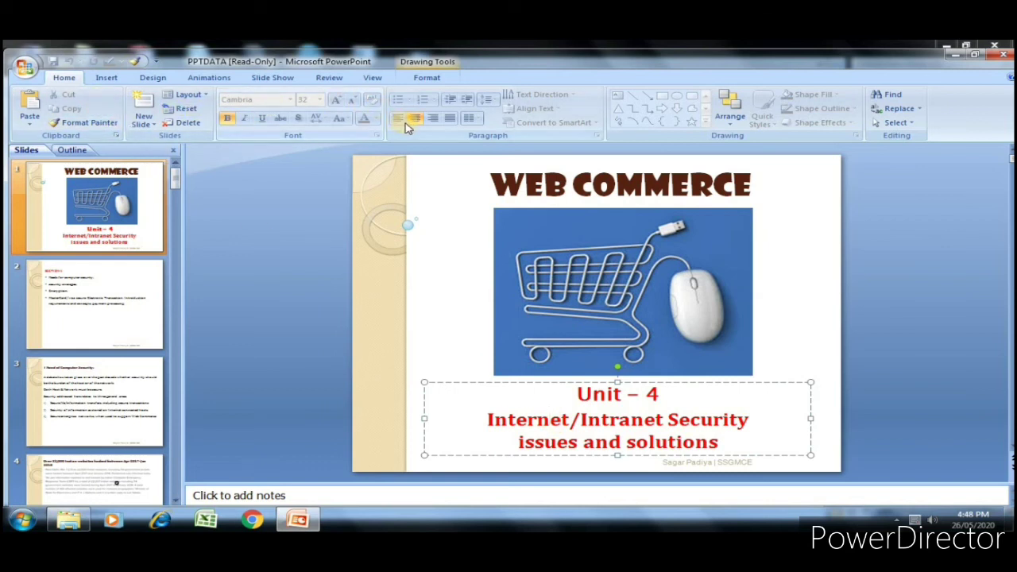
click(603, 295)
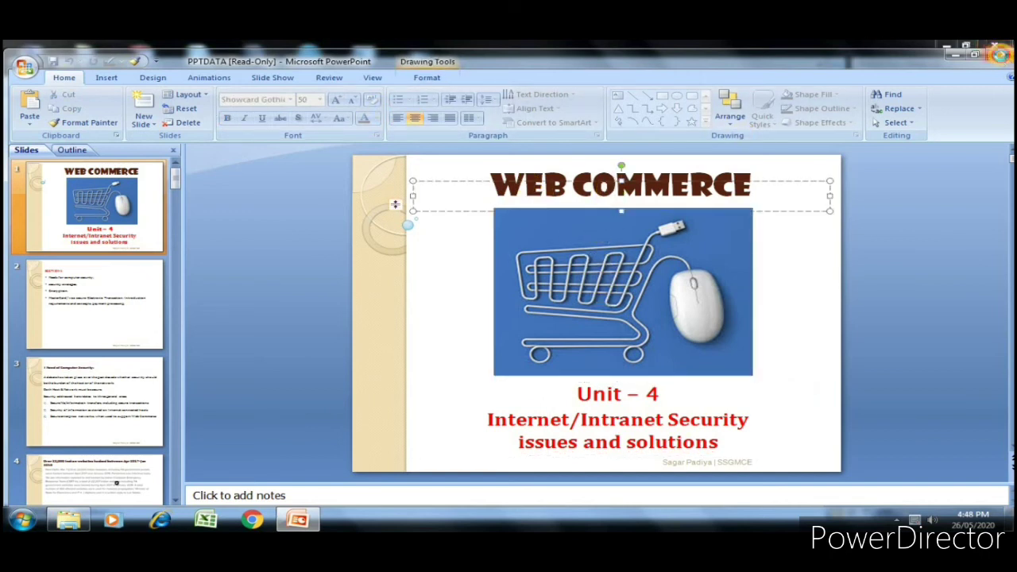
click(997, 52)
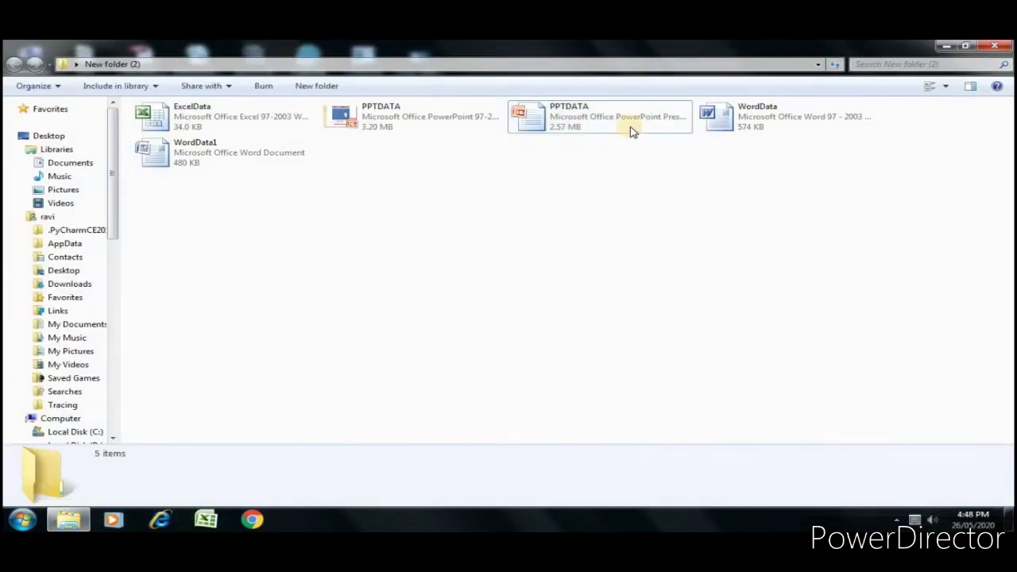
Step: Open the newer PPTDATA with both its open and modify passwords for full editing
double_click(630, 131)
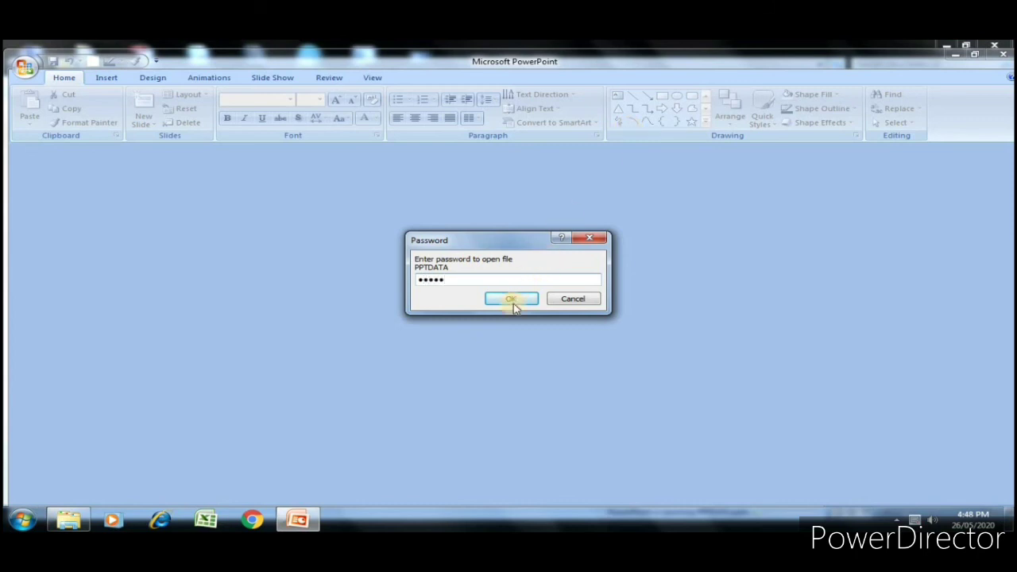
click(514, 300)
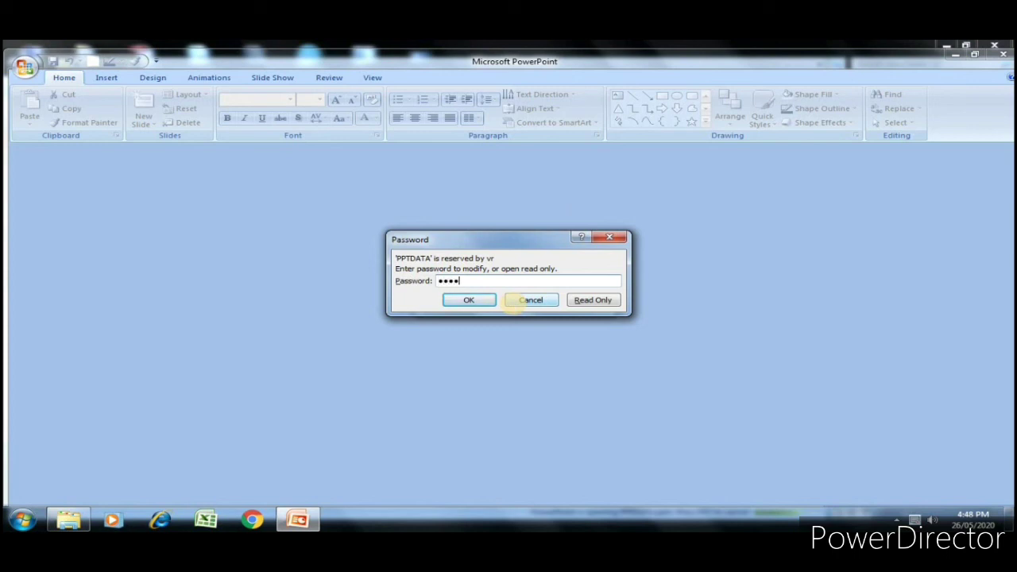
click(467, 305)
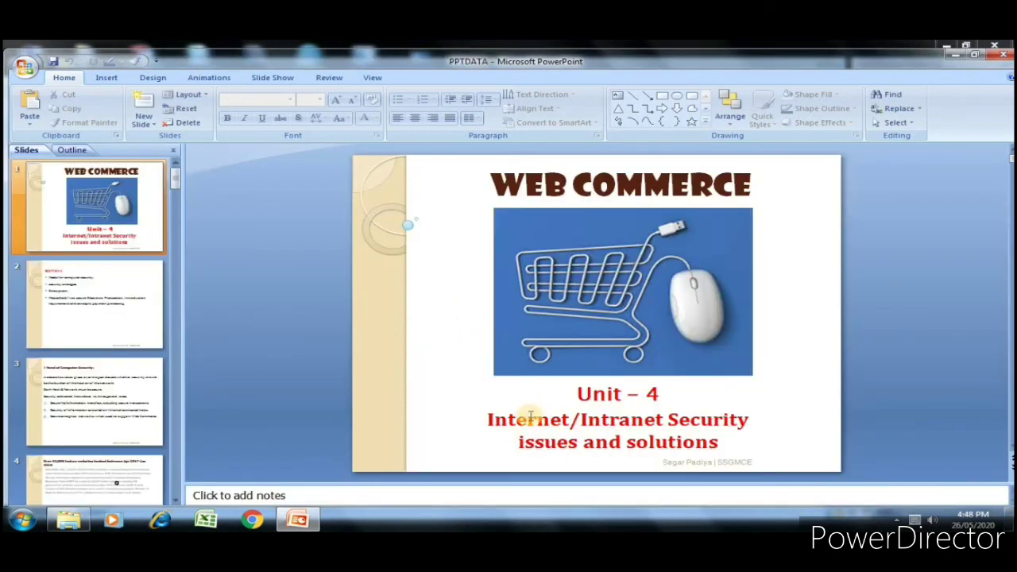
Step: Insert 'cacac cacaca' so the subtitle reads 'Intecacac cacacarnet/Intranet Security', and save it
click(528, 417)
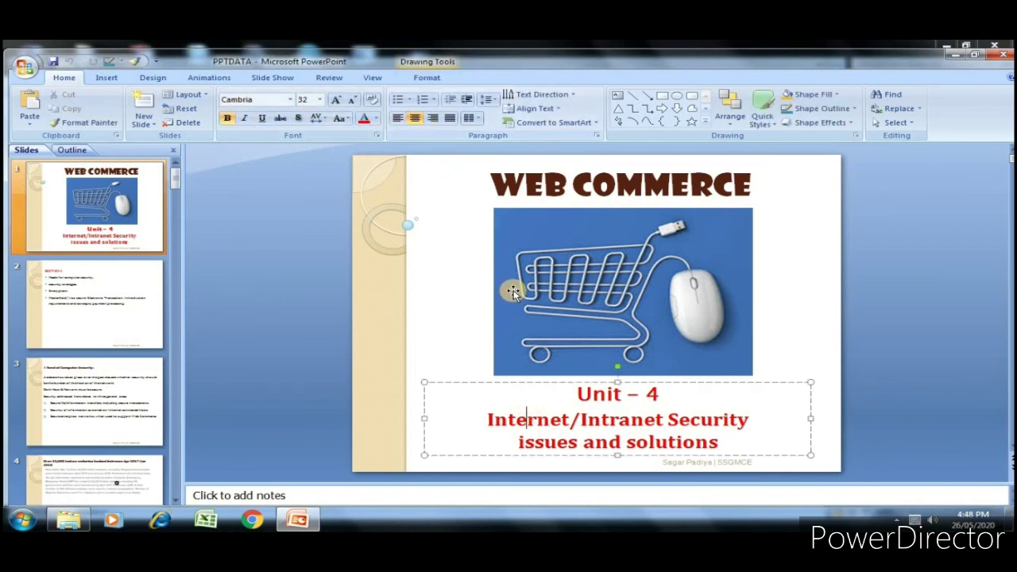
text(cacac cacac)
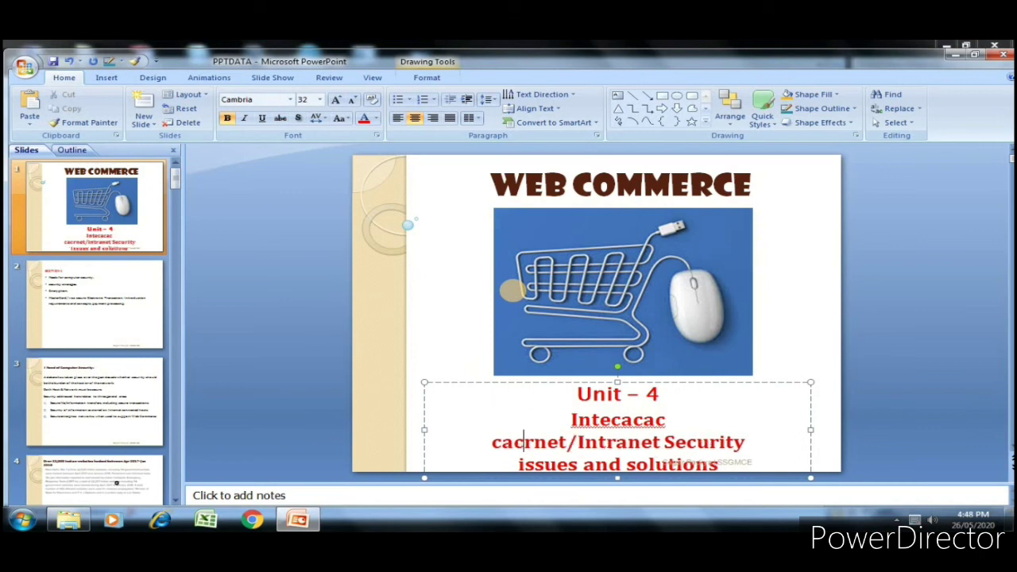
text(a)
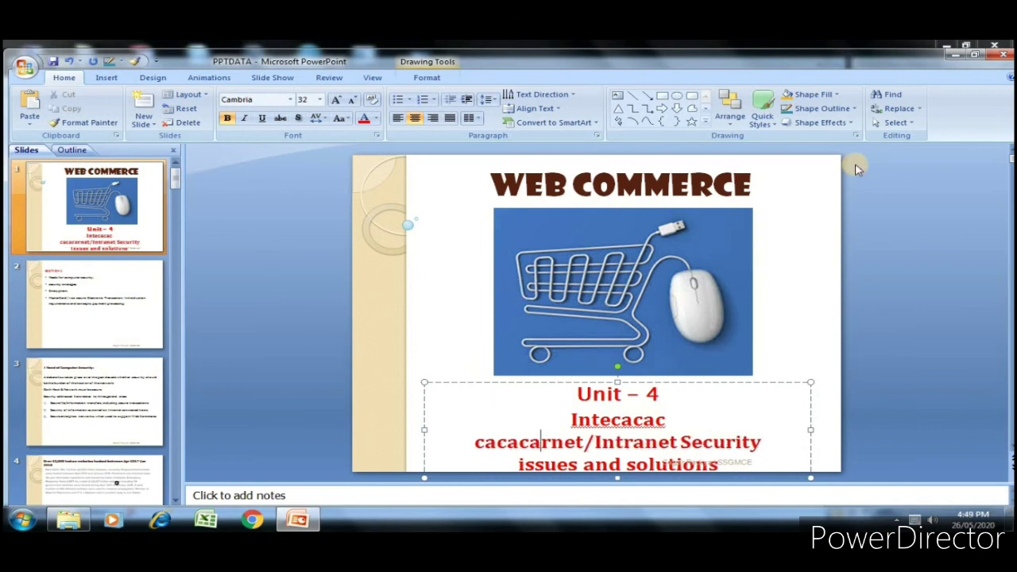
click(1002, 57)
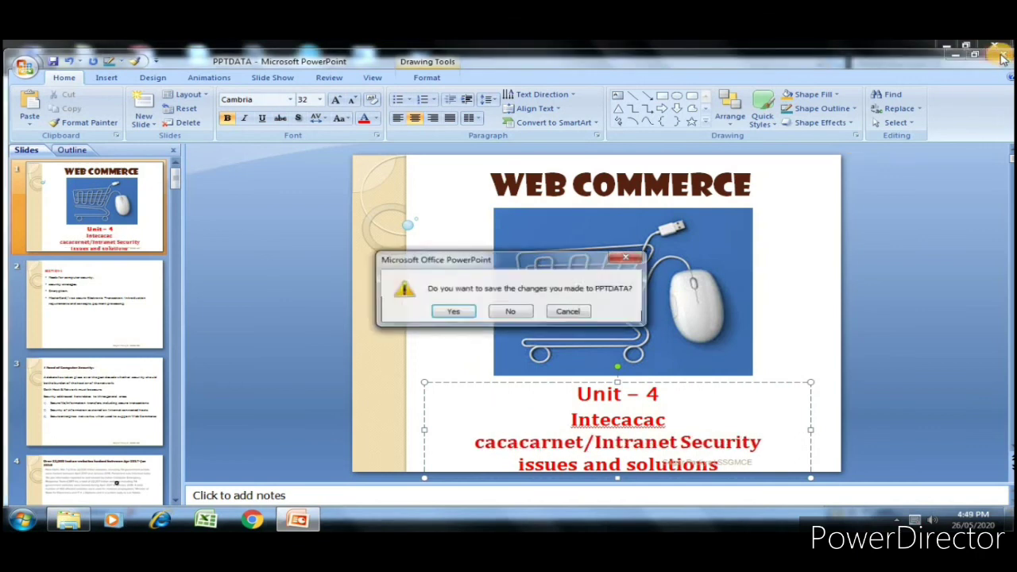
key(Escape)
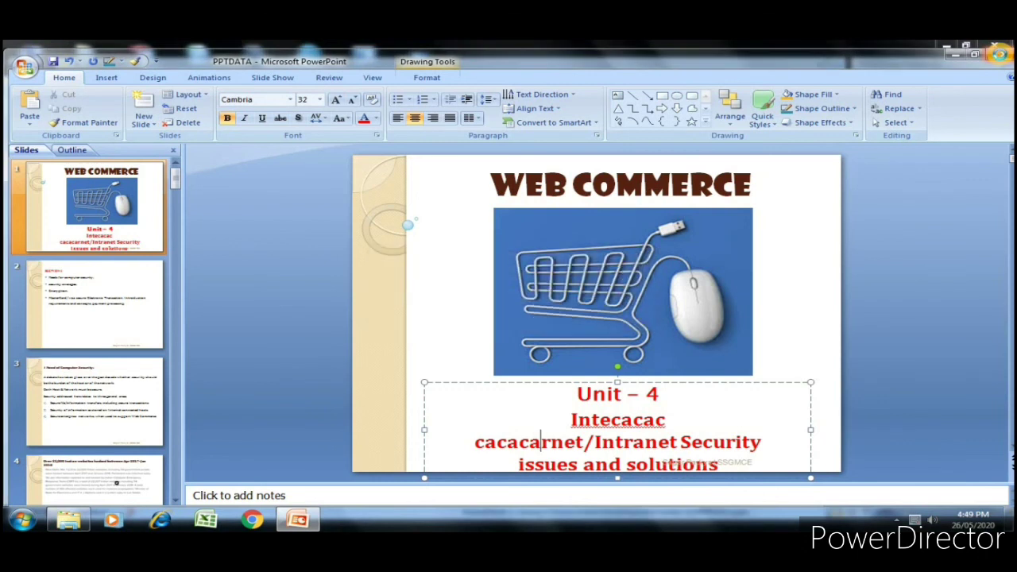
Step: Close PowerPoint and reopen PPTDATA using both the open and modify passwords
click(999, 54)
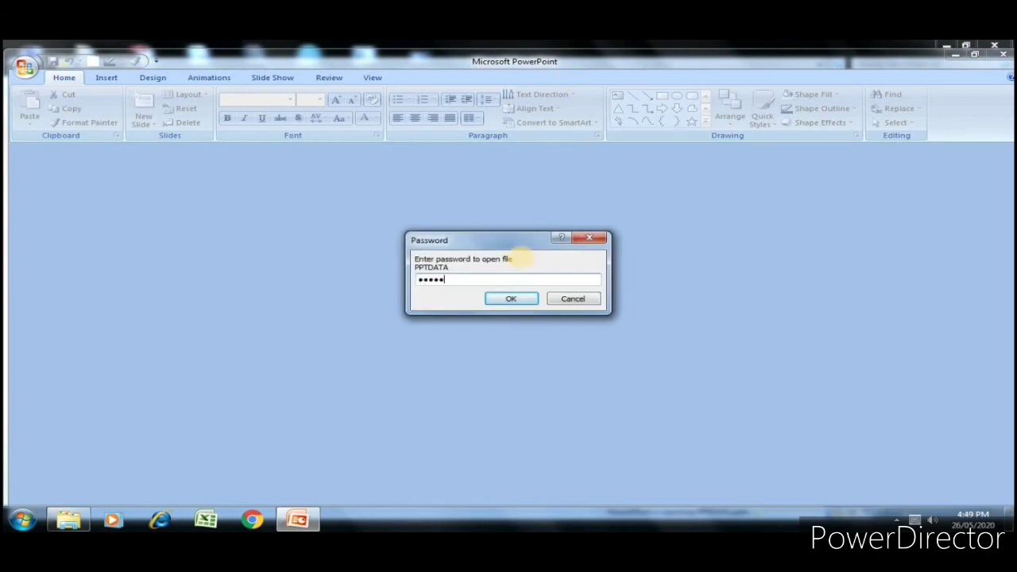
key(Return)
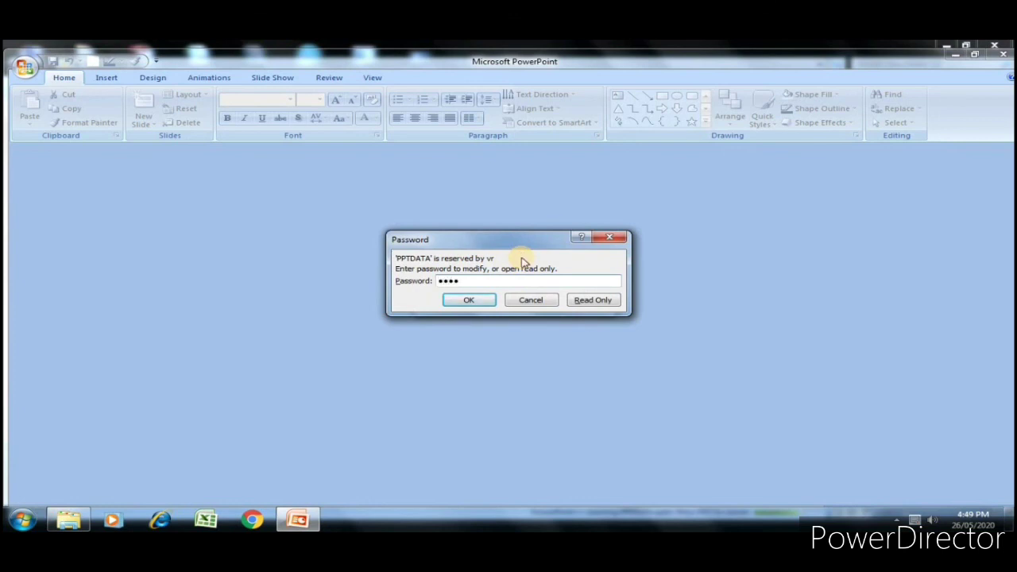
key(Return)
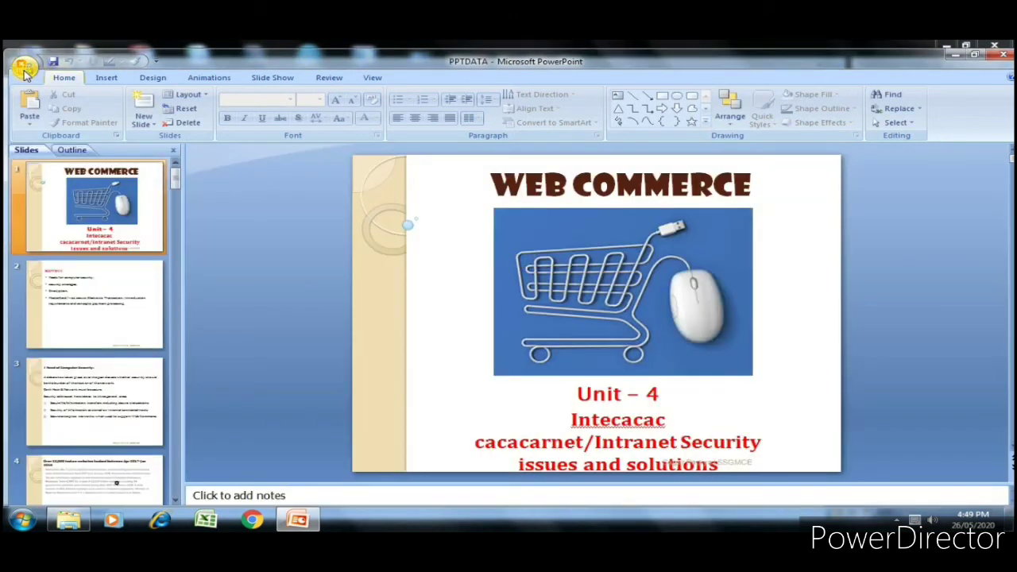
Step: Clear both the open and modify passwords in PPTDATA's General Options
click(25, 70)
mouse_move(49, 191)
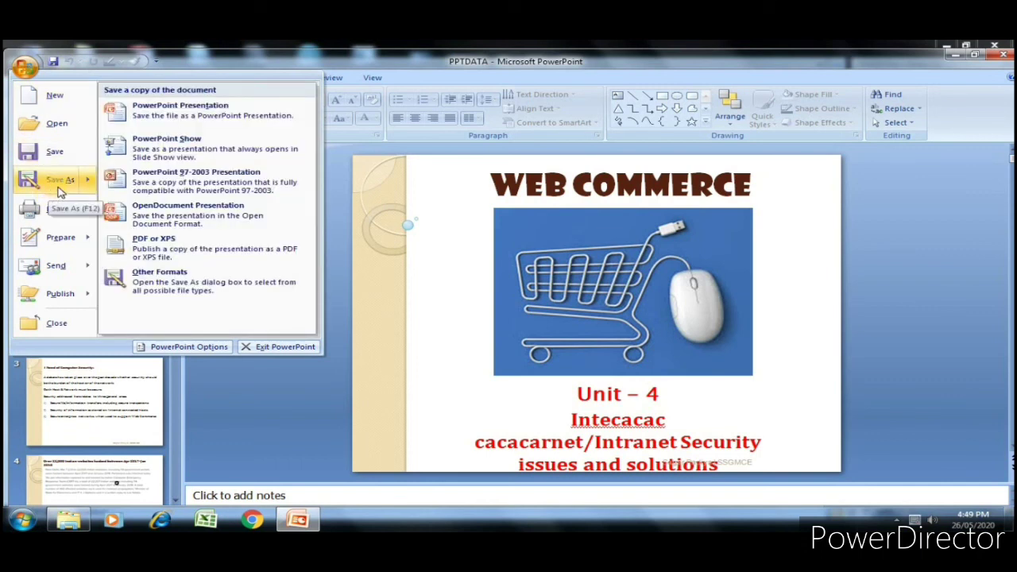
key(Escape)
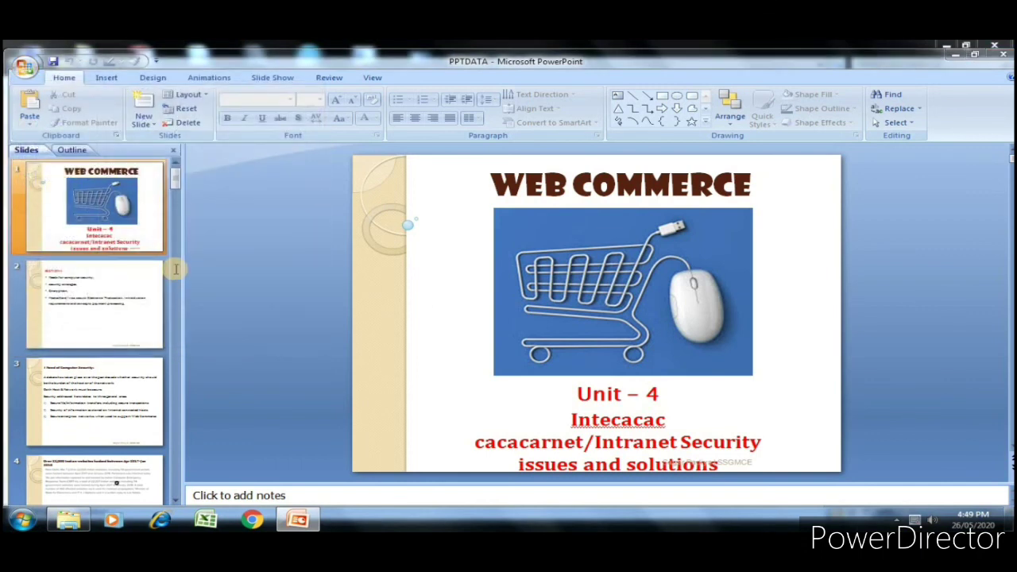
key(F12)
click(334, 337)
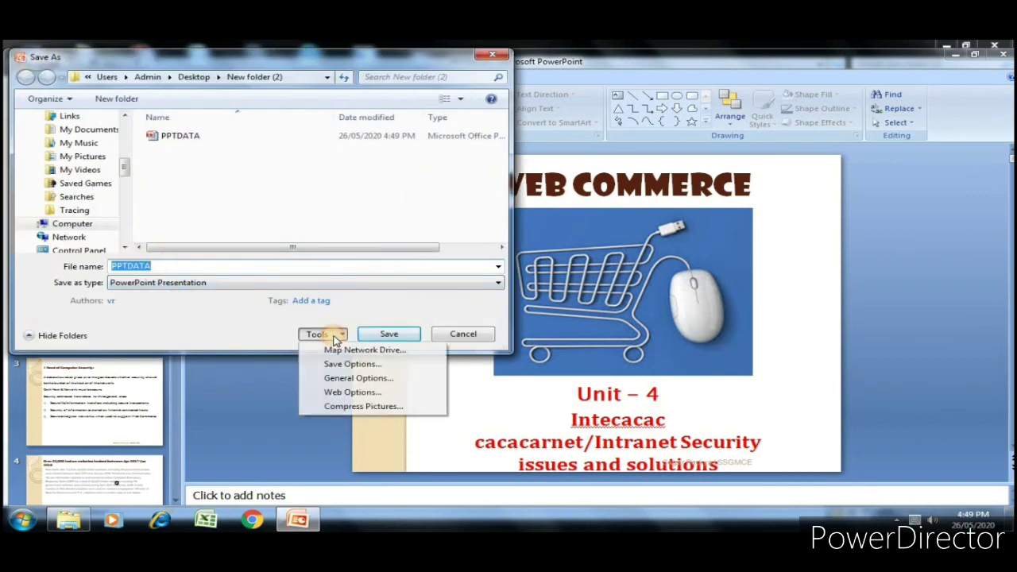
click(357, 378)
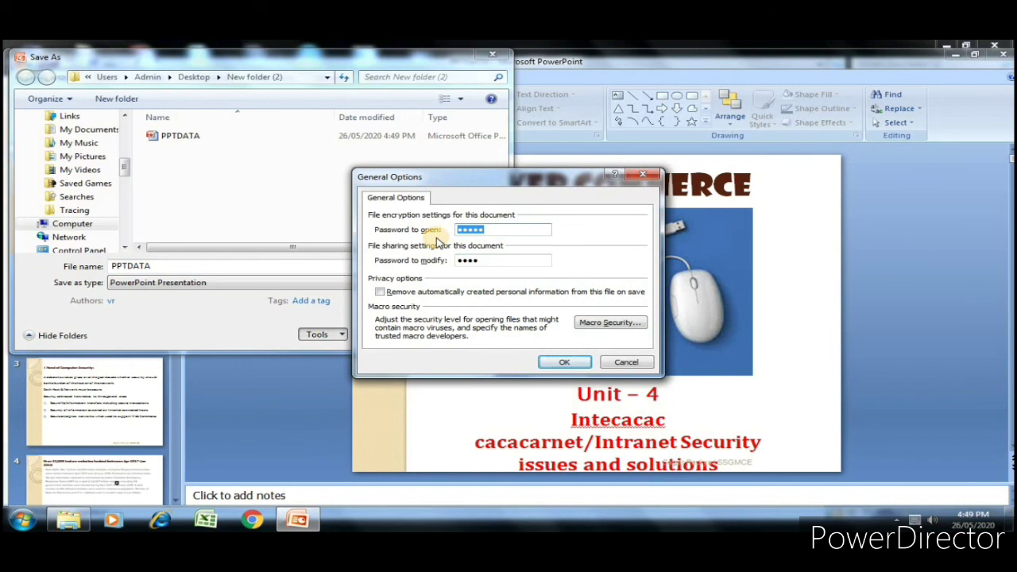
key(Tab)
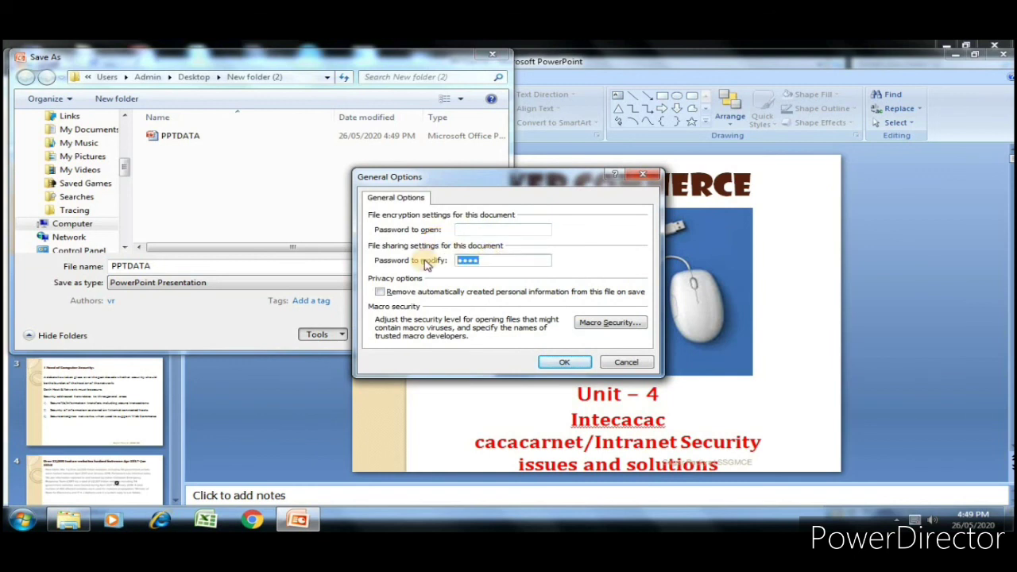
click(565, 362)
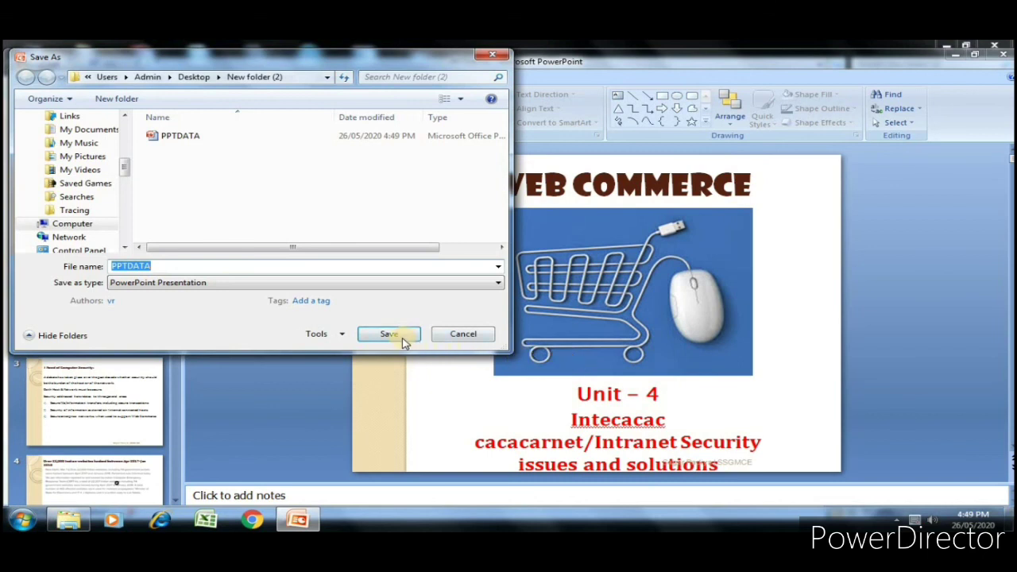
Step: Save PPTDATA over the existing PPTDATA.pptx, then close PowerPoint
click(402, 340)
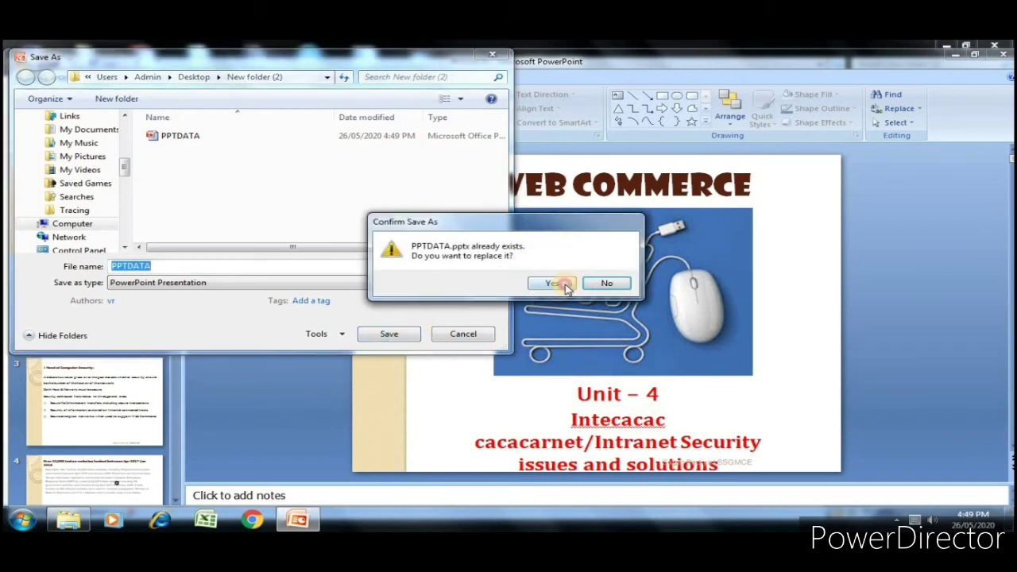
click(565, 286)
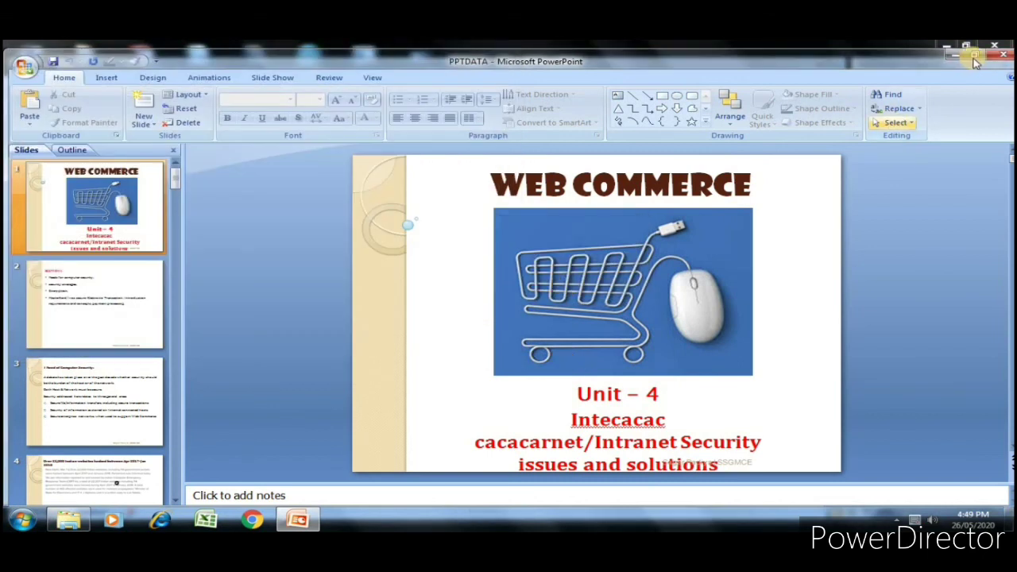
click(1004, 54)
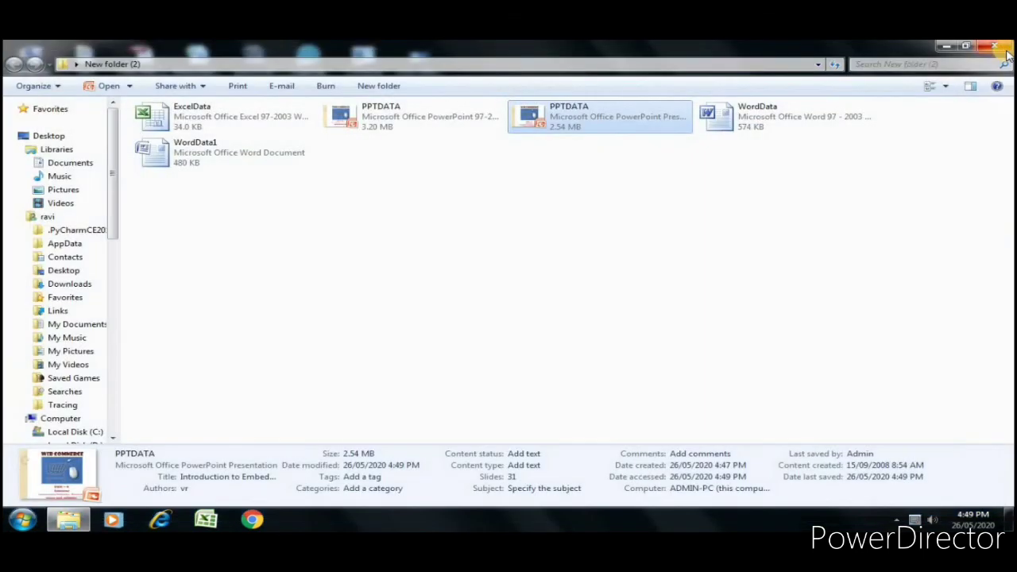